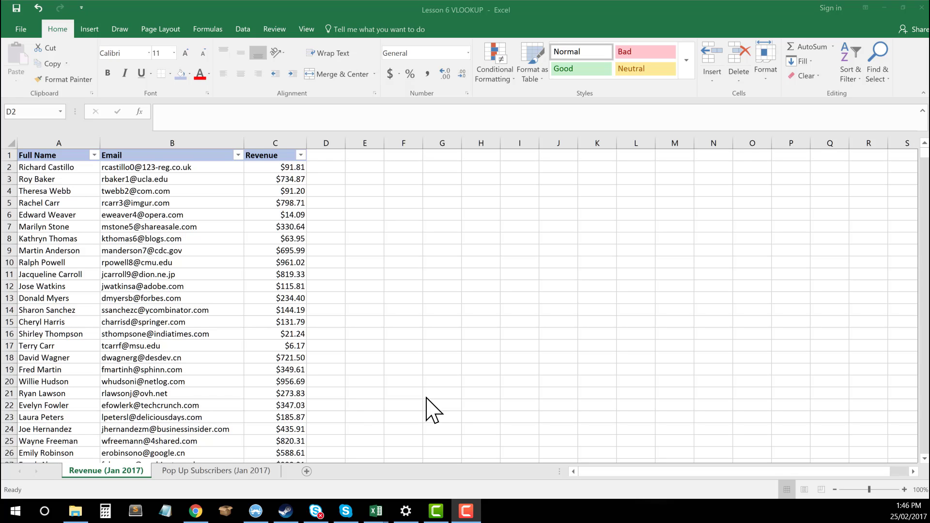
Step: Switch to Chrome to view the OptinMonster lightbox popup example, and return to the Lesson 6 VLOOKUP workbook in Excel
left_click(196, 511)
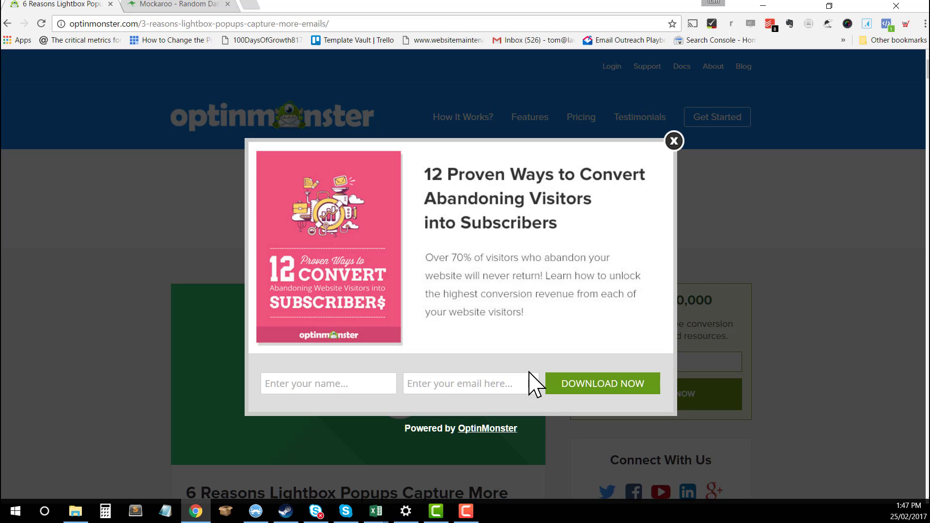
mouse_move(375, 510)
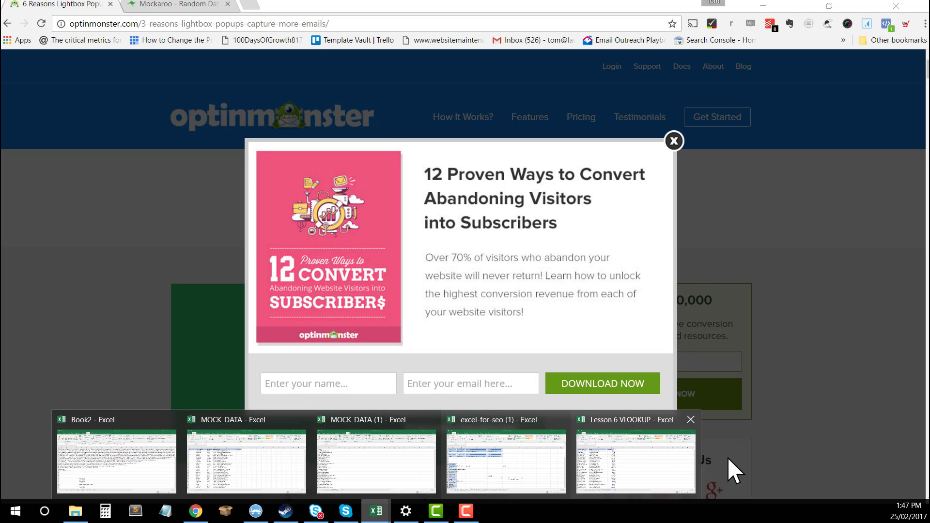
left_click(649, 469)
key("Right")
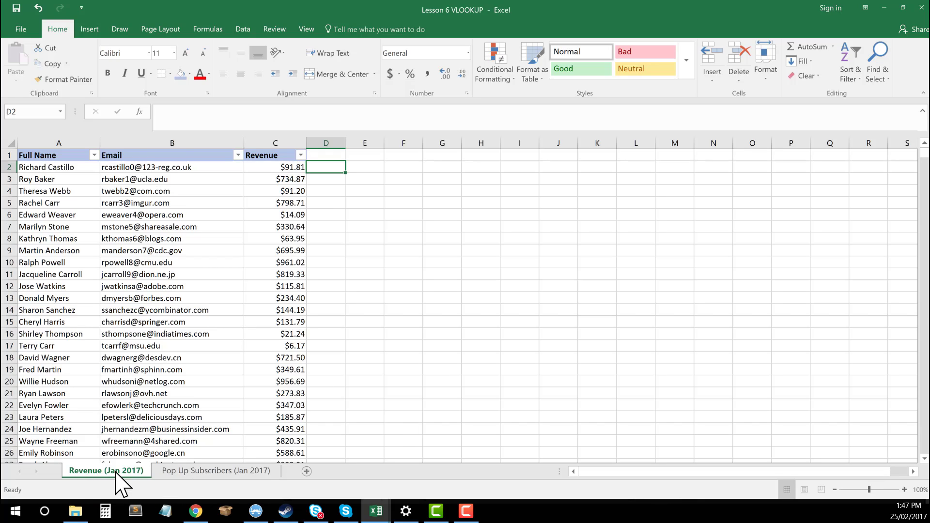
Step: Examine the Full Name, Email and Revenue columns on the Revenue (Jan 2017) sheet
left_click(431, 345)
scroll(328, 340, "down", 1)
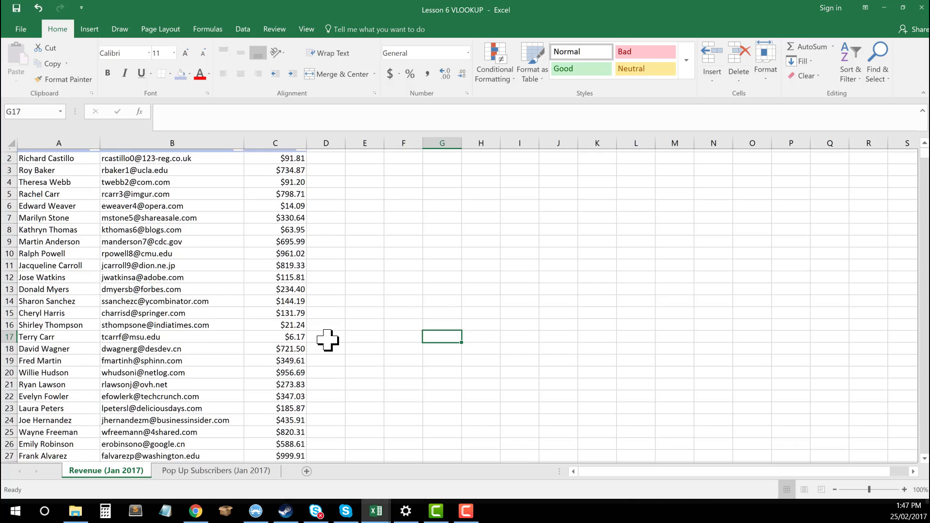
scroll(328, 340, "down", 9)
scroll(328, 341, "up", 9)
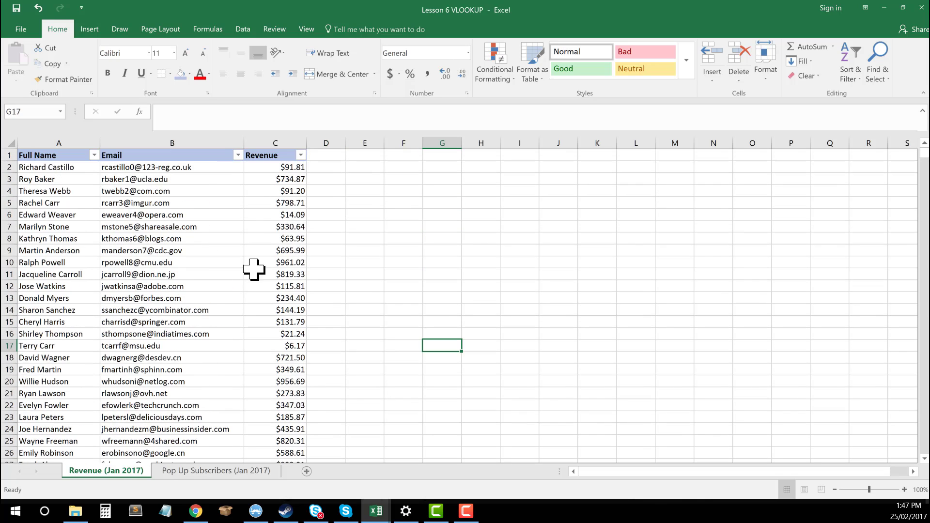
left_click(162, 237)
left_click(172, 143)
left_click(365, 227)
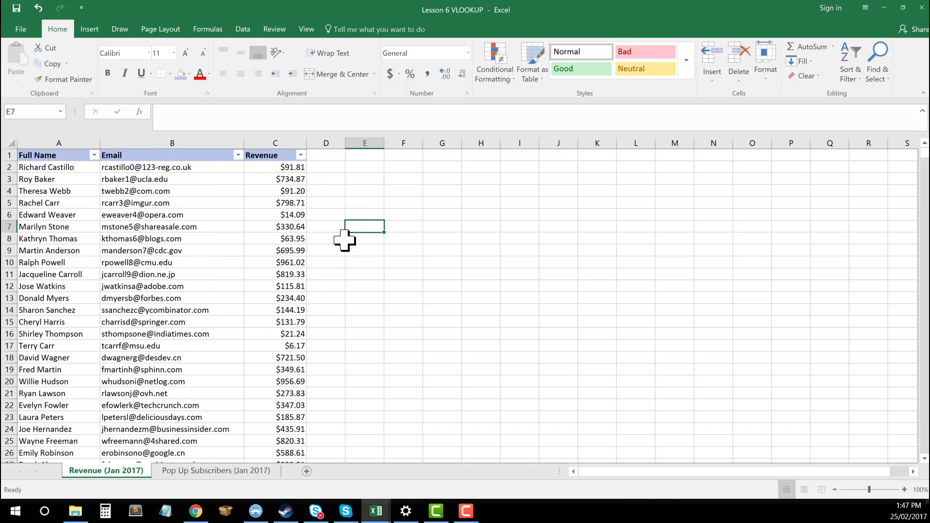
left_click(58, 143)
left_click(121, 143)
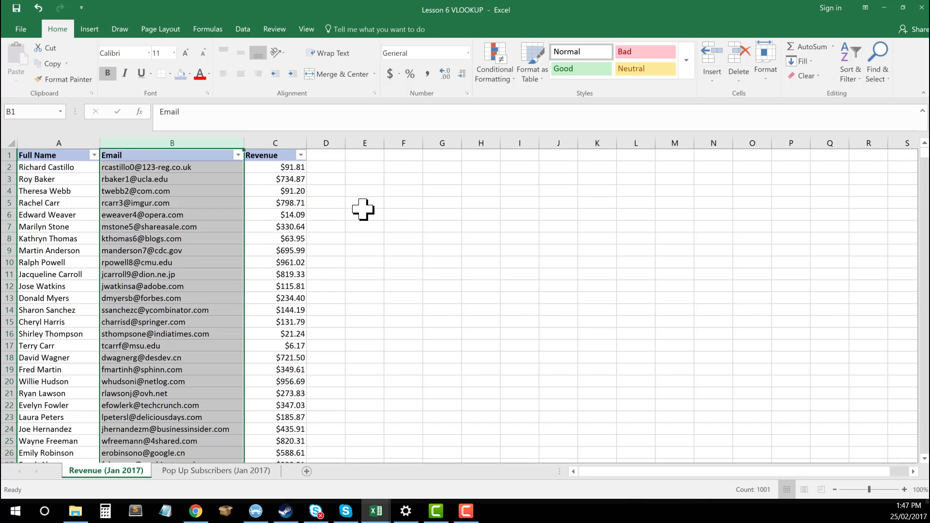
left_click(363, 209)
left_click(296, 142)
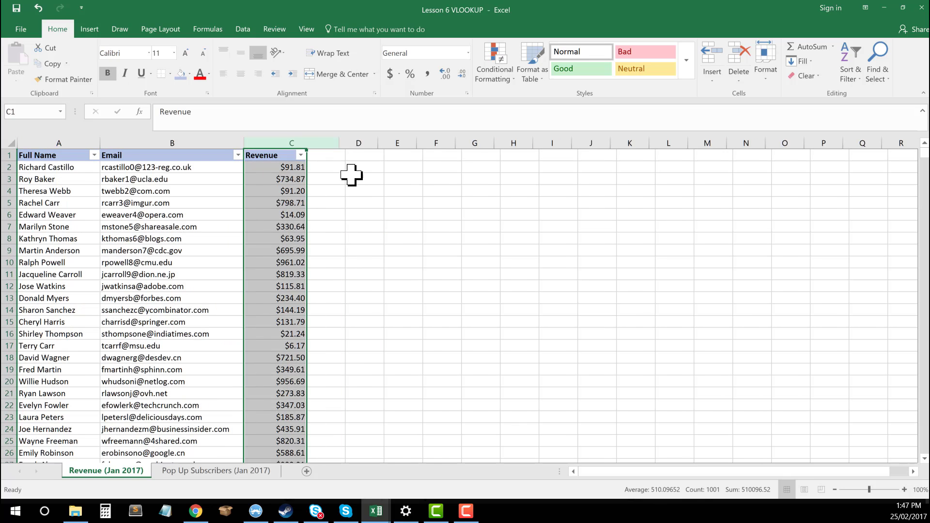
scroll(449, 346, "down", 10)
scroll(448, 345, "up", 10)
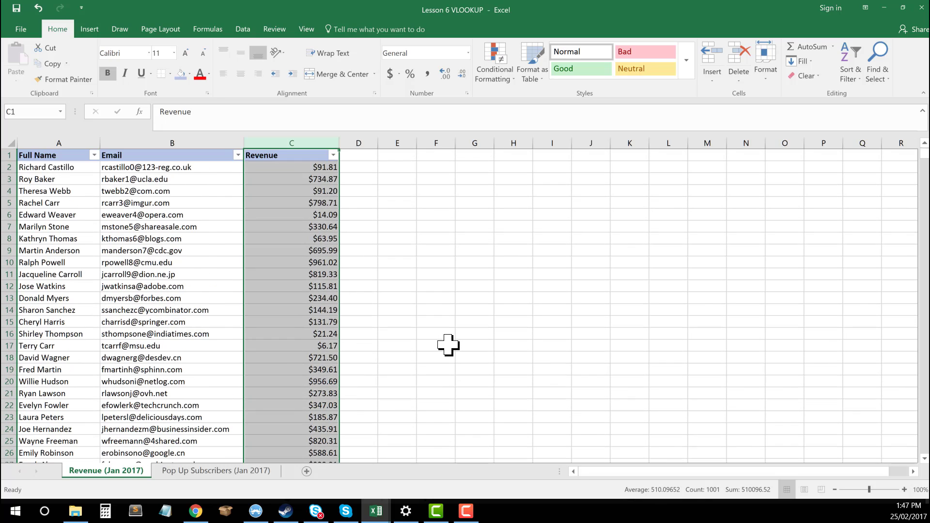
Step: Review the Subscriber Email Address column on the Pop Up Subscribers (Jan 2017) sheet
left_click(243, 471)
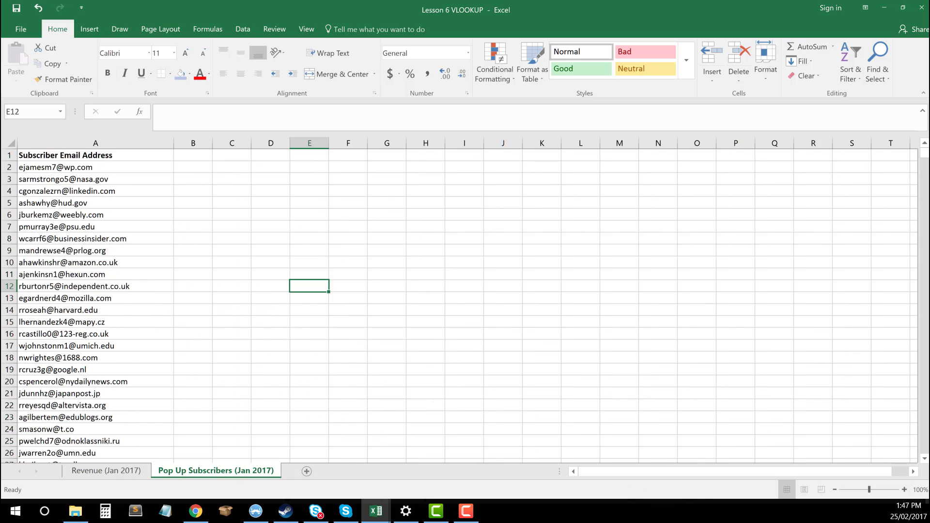
left_click(135, 252)
left_click(232, 215)
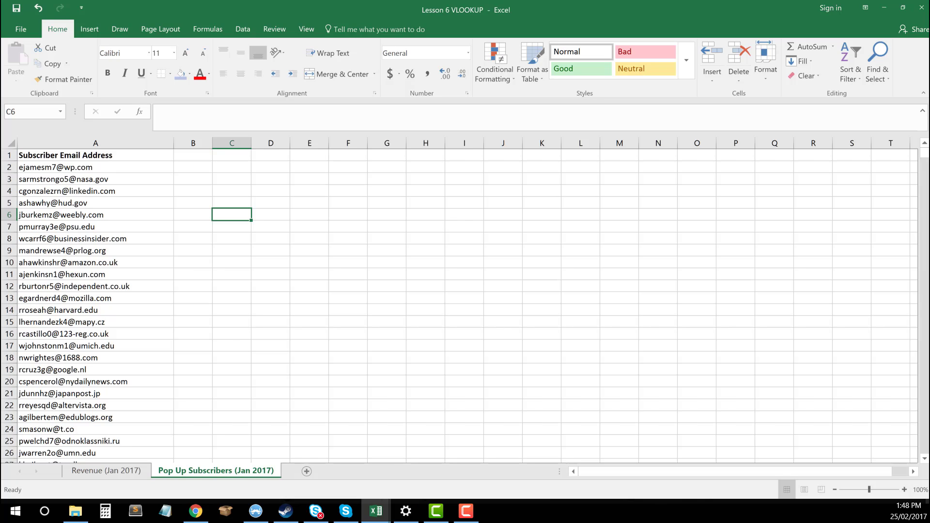
left_click(99, 143)
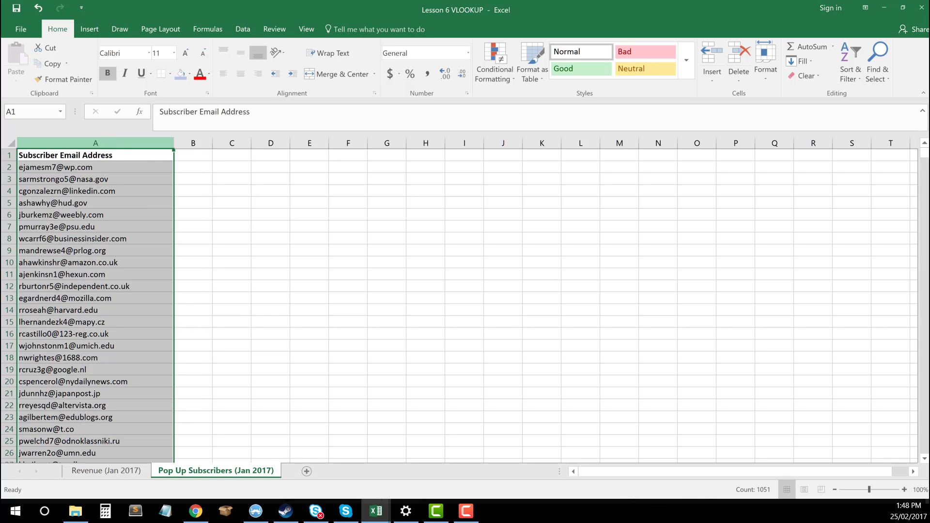
Step: Compare the Email column on the Revenue sheet with the list on the Pop Up Subscribers sheet
left_click(135, 471)
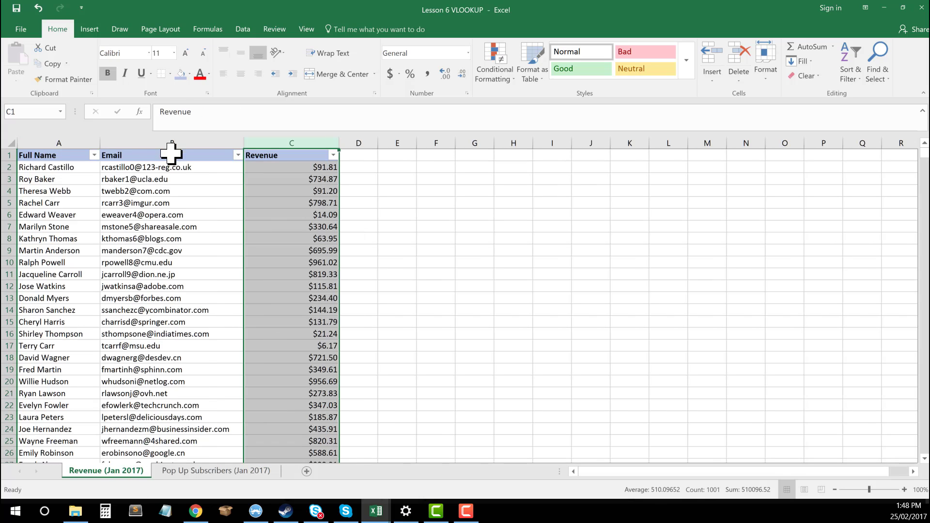
left_click(171, 143)
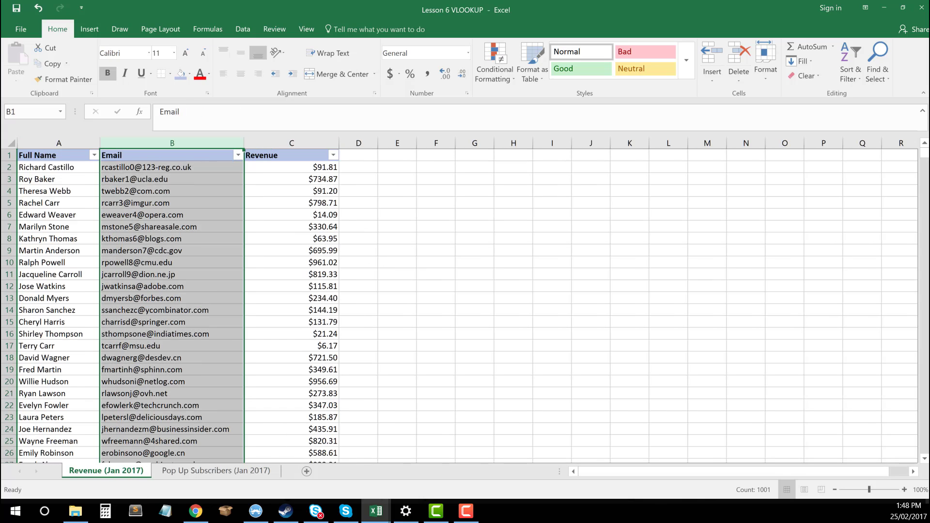
left_click(396, 262)
left_click(246, 472)
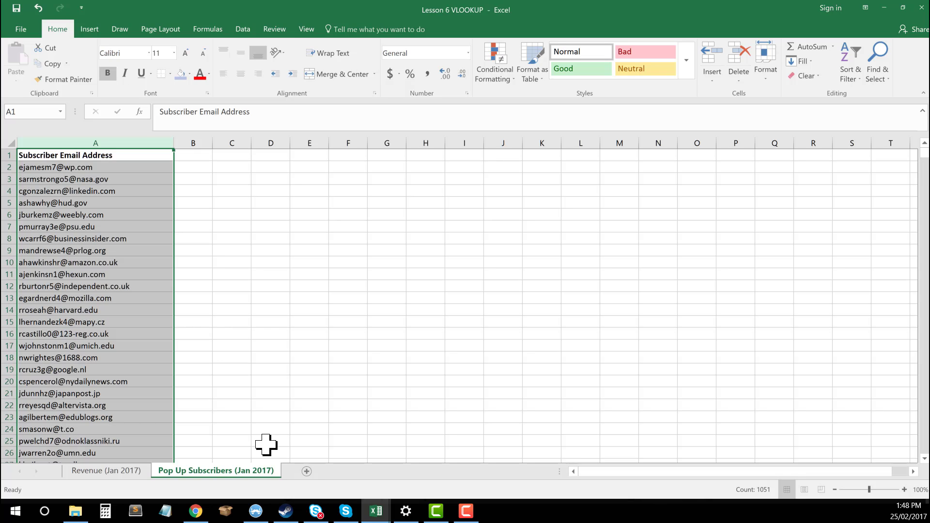
left_click(104, 471)
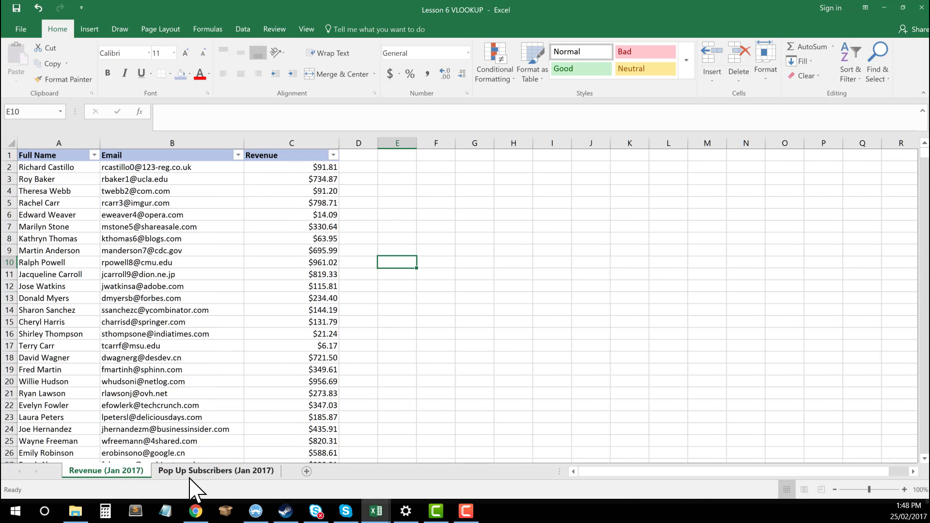
left_click(196, 475)
left_click(111, 475)
Step: Copy the Subscriber Email Address column from the Pop Up Subscribers sheet into column E of the Revenue (Jan 2017) sheet
left_click(203, 469)
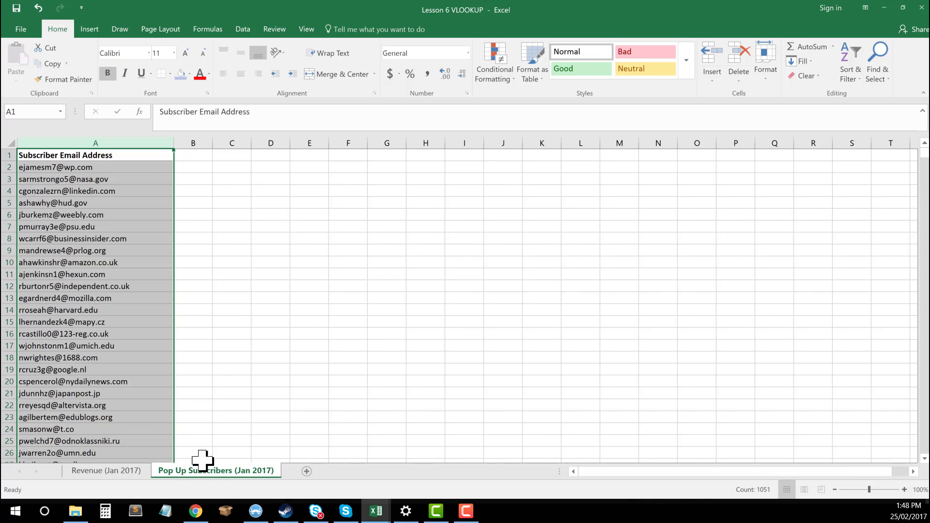
left_click(343, 322)
left_click(37, 156)
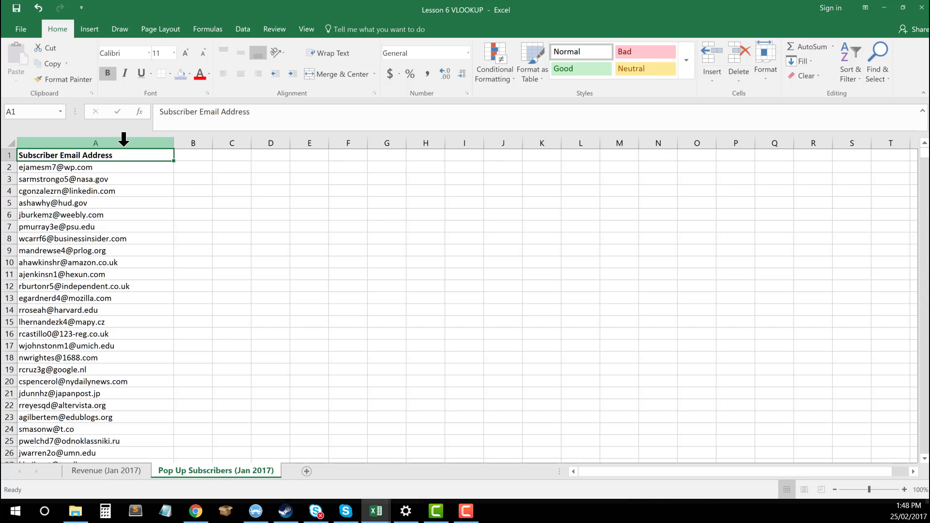
left_click(124, 143)
right_click(124, 145)
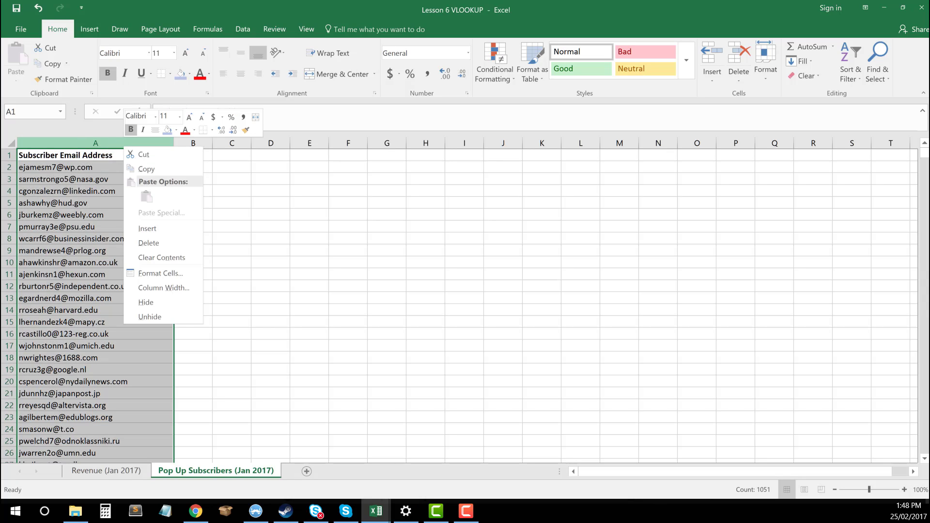
left_click(147, 169)
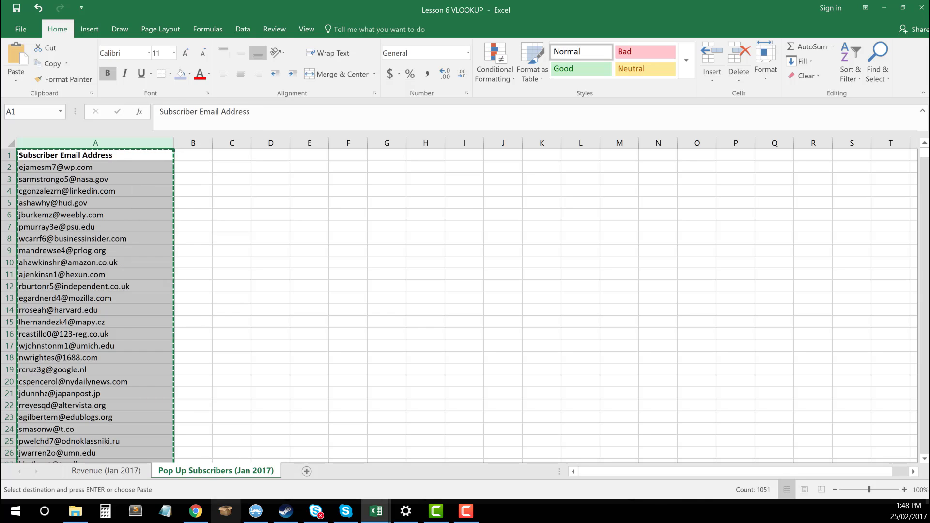
left_click(124, 473)
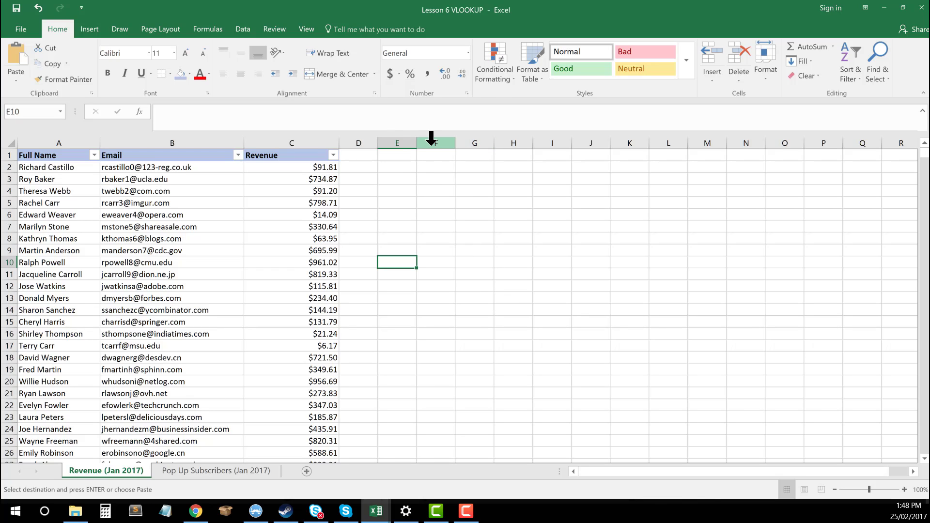
right_click(395, 143)
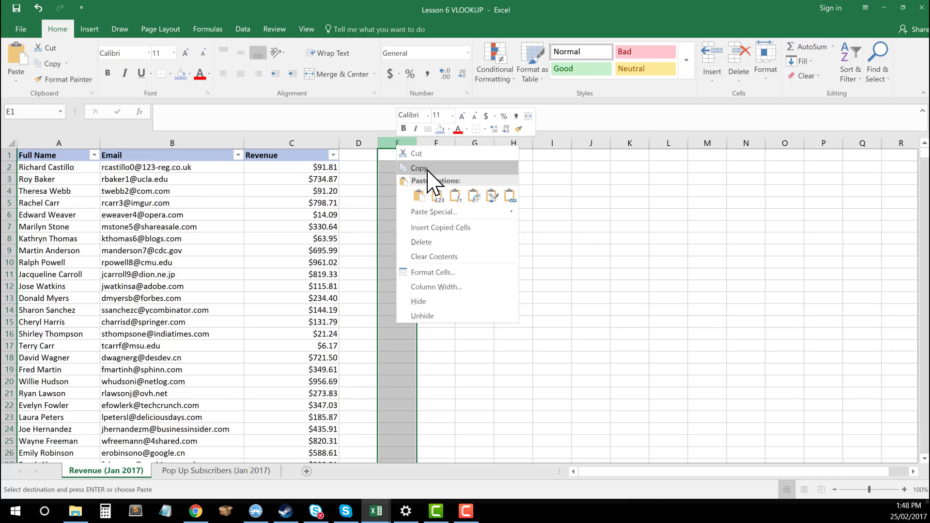
left_click(419, 195)
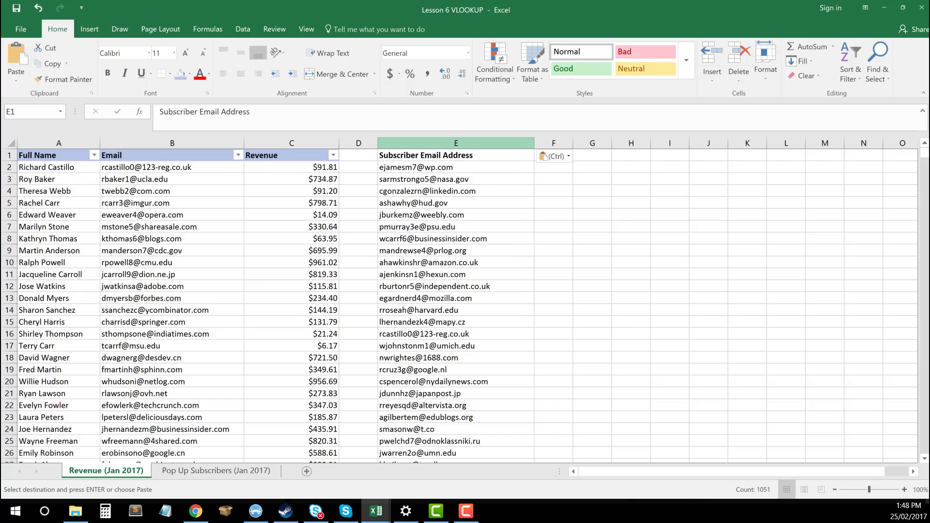
left_click(580, 240)
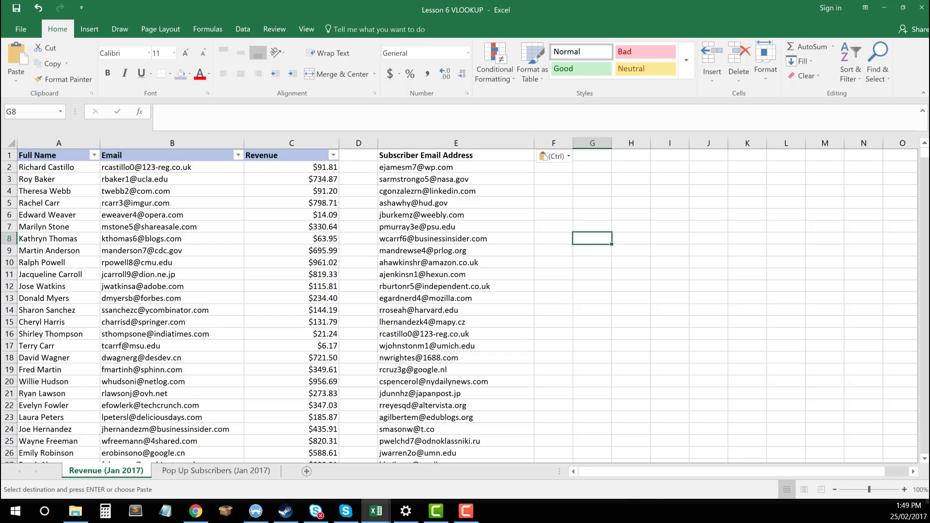
Step: Compare the Subscriber Email Address entries in column E with the customer emails in column B
left_click(451, 143)
left_click(172, 143)
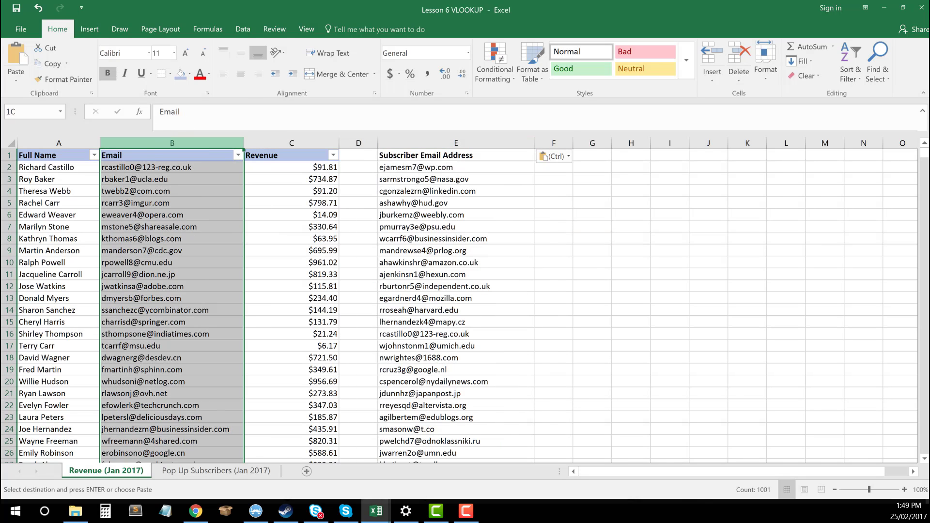
left_click(490, 202)
left_click(457, 177)
left_click(457, 167)
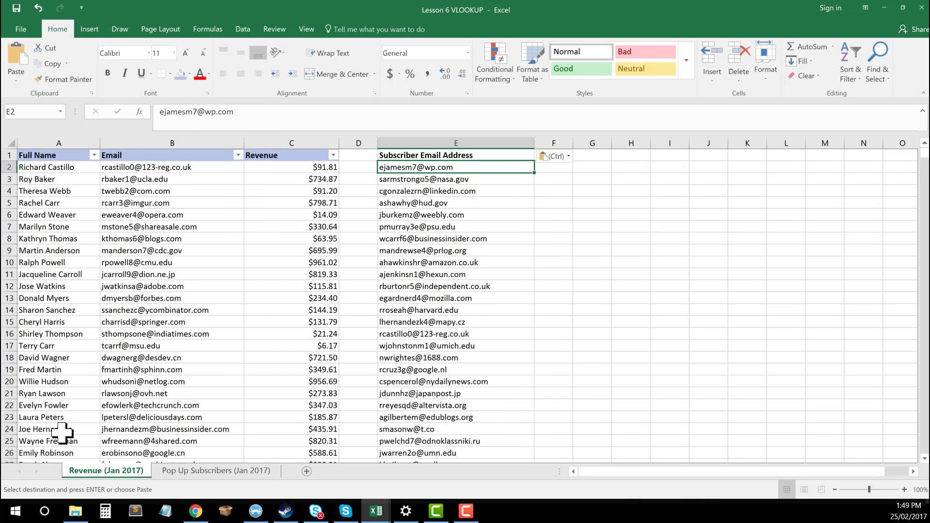
left_click(431, 180)
left_click(430, 171)
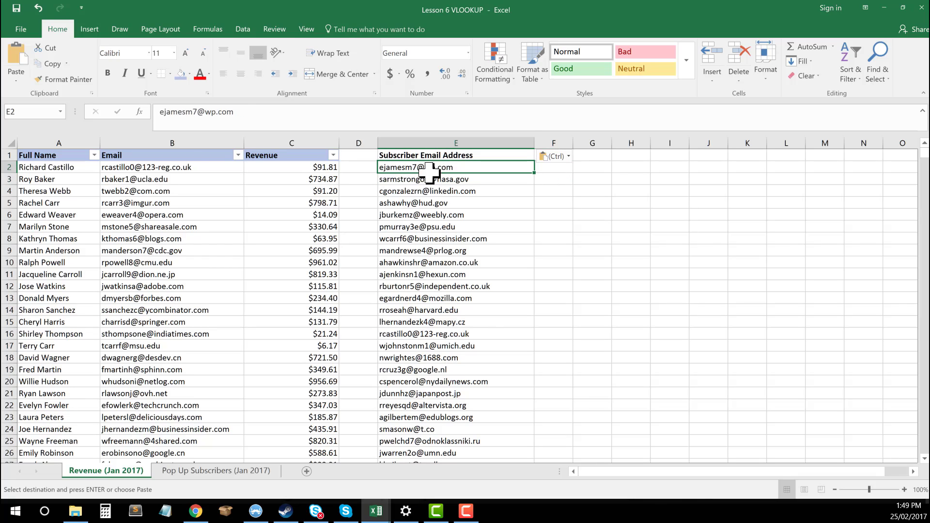
left_click_drag(429, 172, 436, 250)
left_click(440, 216)
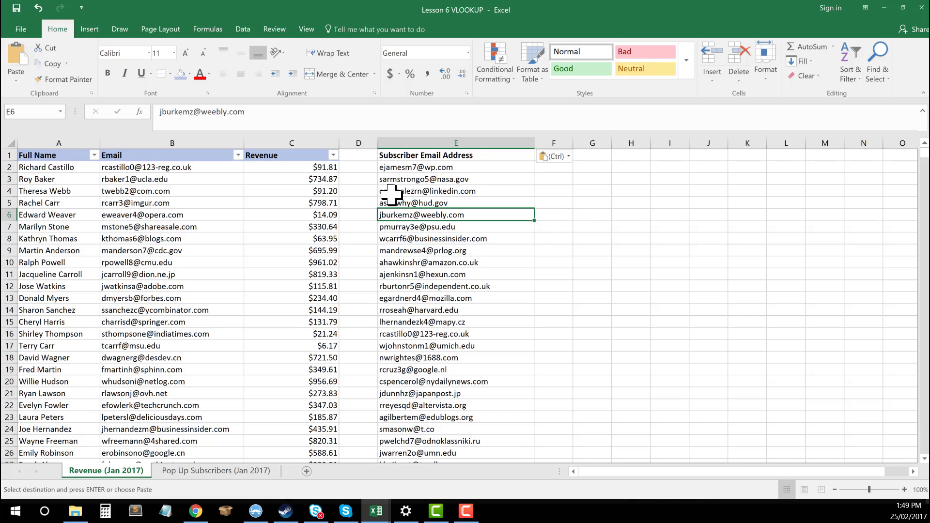
Step: Insert a blank row above the header row of the Revenue sheet
left_click_drag(256, 146, 5, 165)
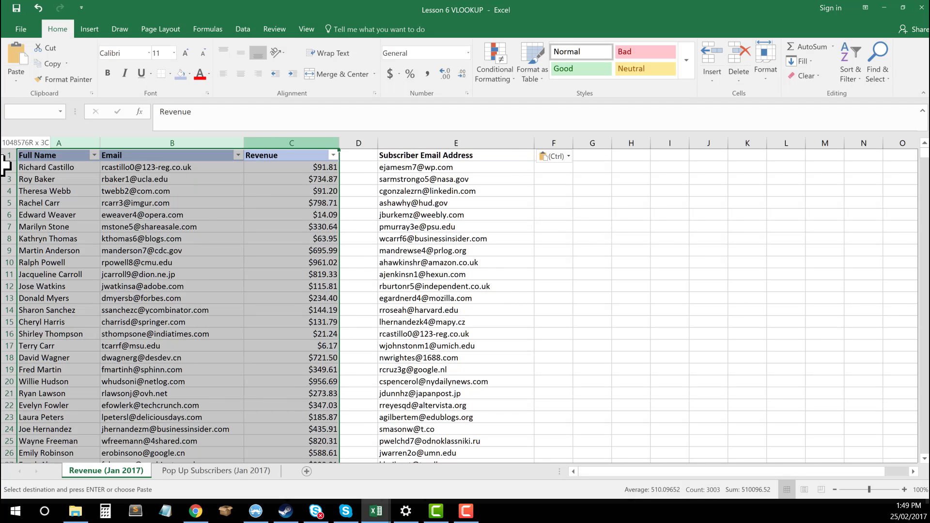
left_click(9, 155)
right_click(9, 156)
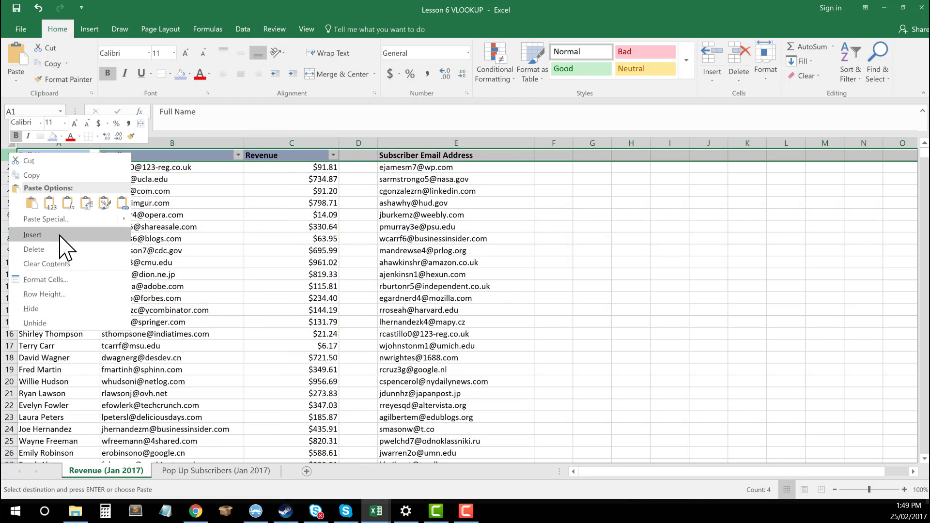
left_click(32, 235)
Step: Merge and center cells A1:C1 and enter the italic heading REVENUE
left_click_drag(259, 155, 95, 155)
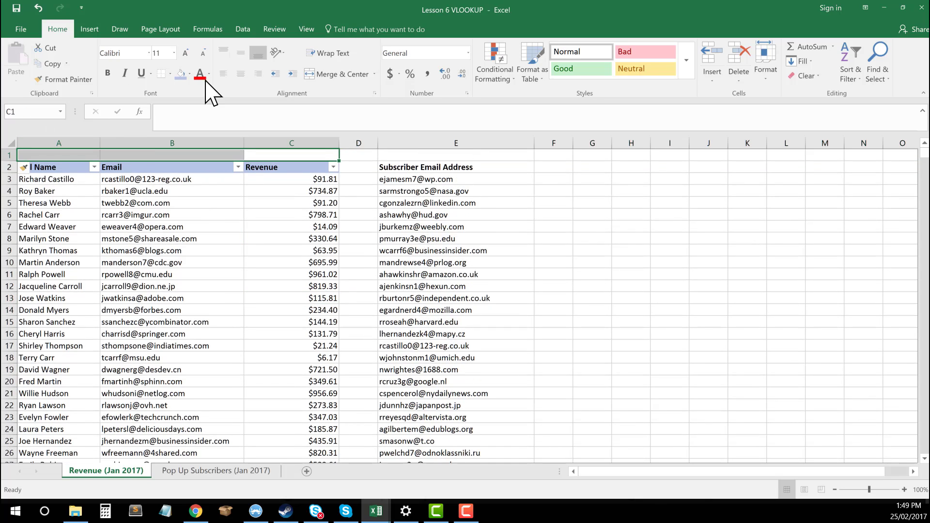
left_click(347, 75)
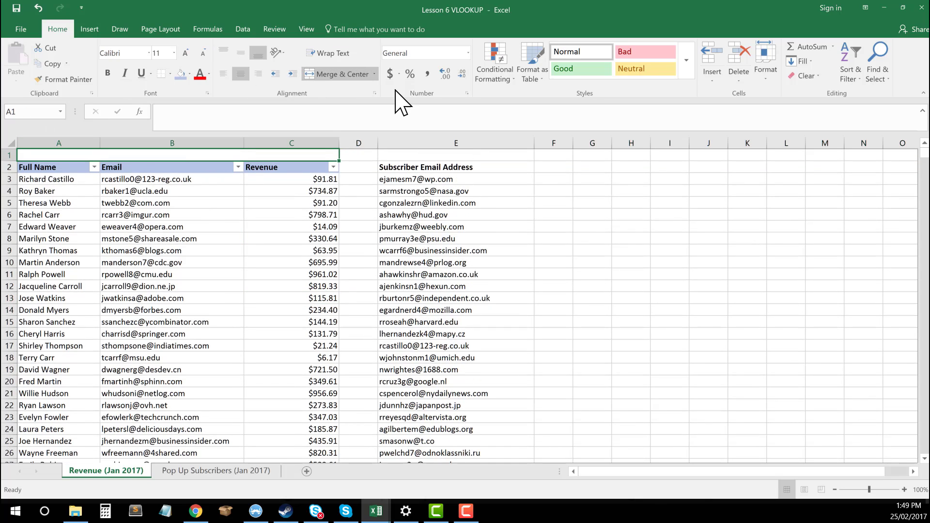
left_click(125, 73)
type("R")
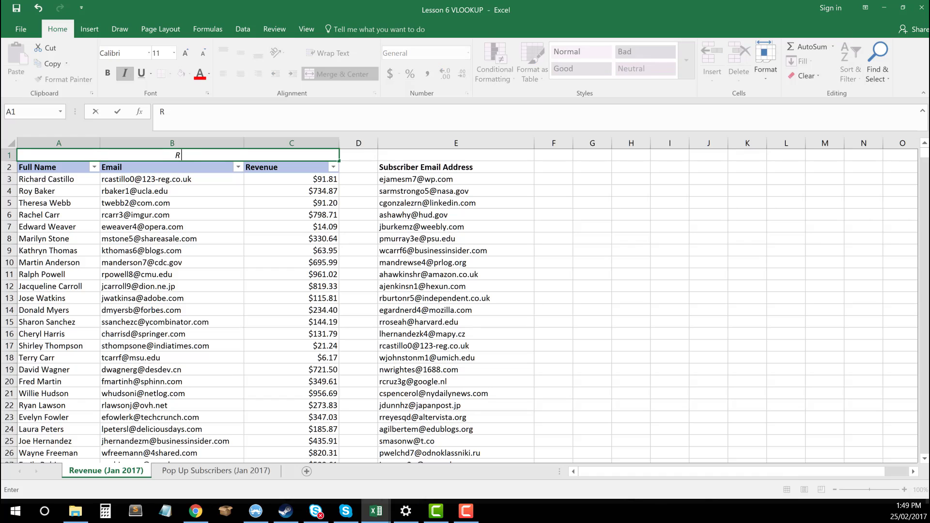
type("EVENUE")
key("Return")
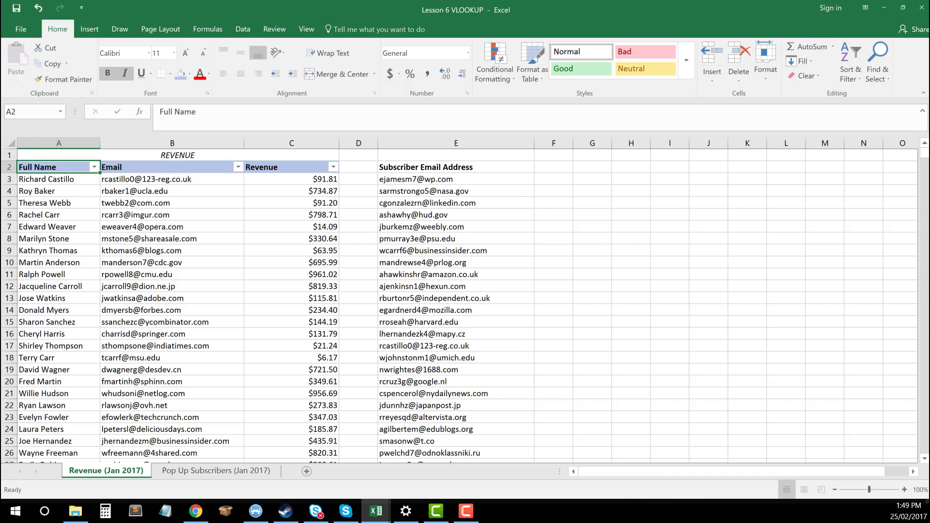
Step: Copy the merged REVENUE heading and paste it at cell E1 above the subscriber email column
key("Up")
key("ctrl+c")
key("Right")
key("Right")
key("ctrl+v")
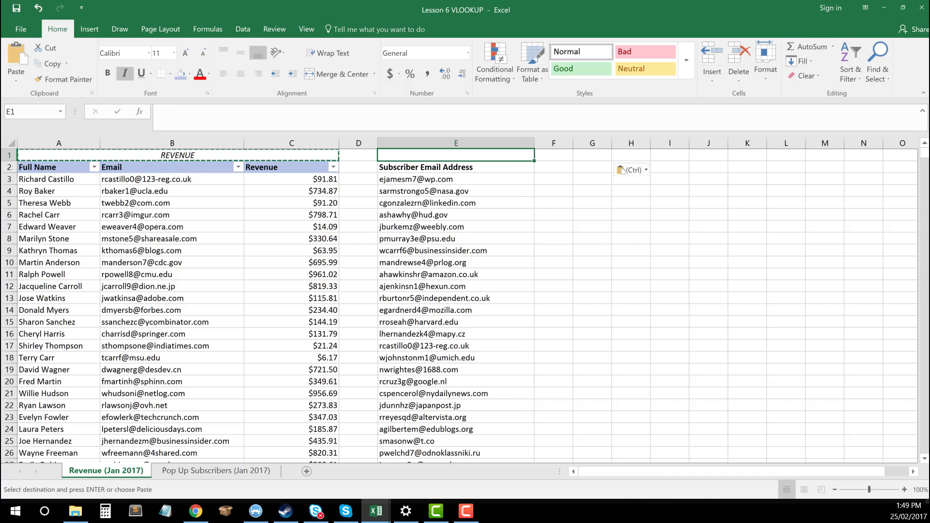
Step: Replace the copied heading in merged cell E1 with "Subscribers to Check"
key("Right")
key("Left")
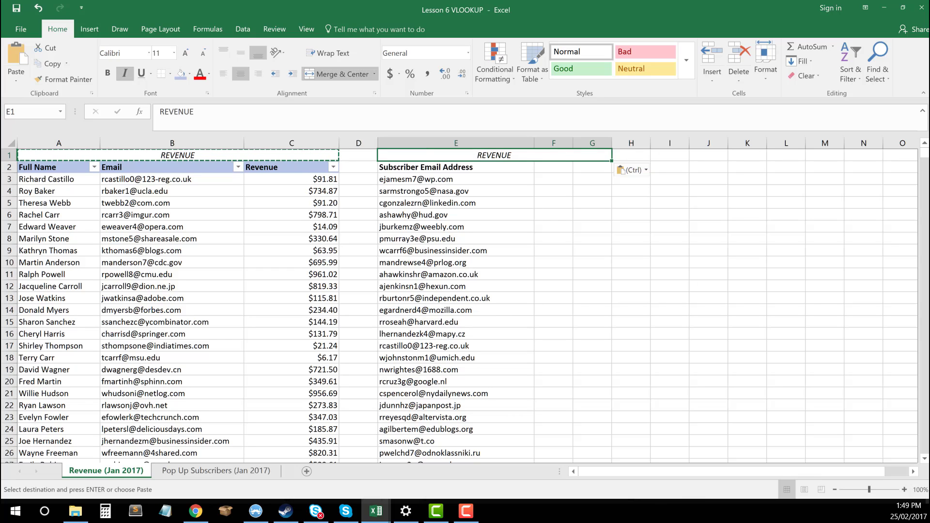
type("Subscriber ")
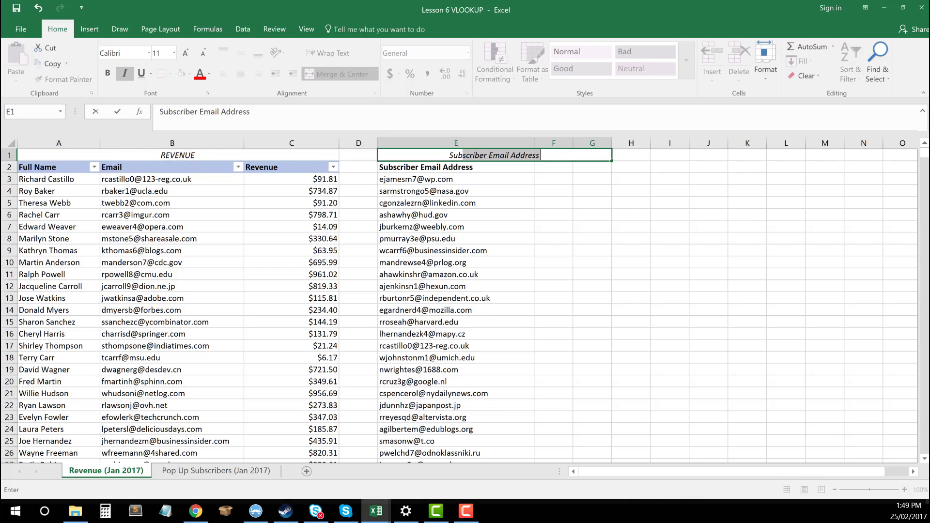
type("s to")
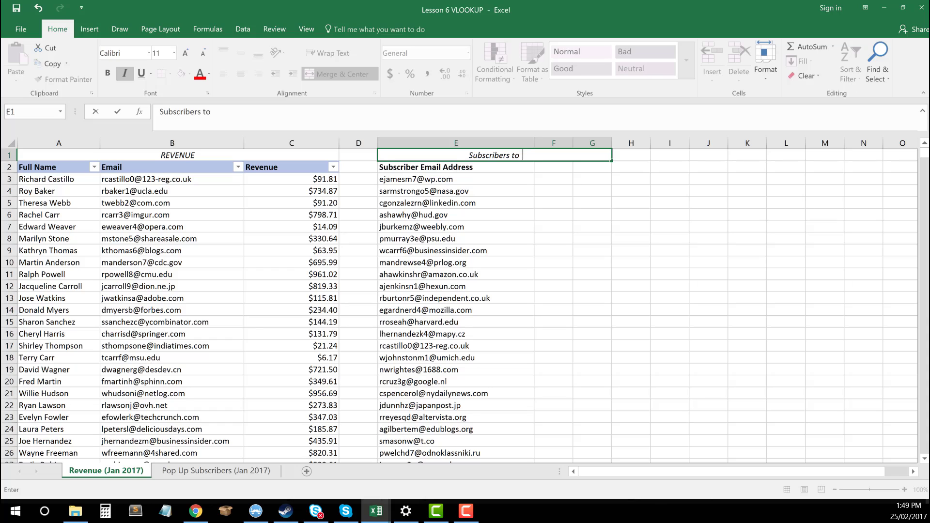
type(" Check")
key("ctrl+Return")
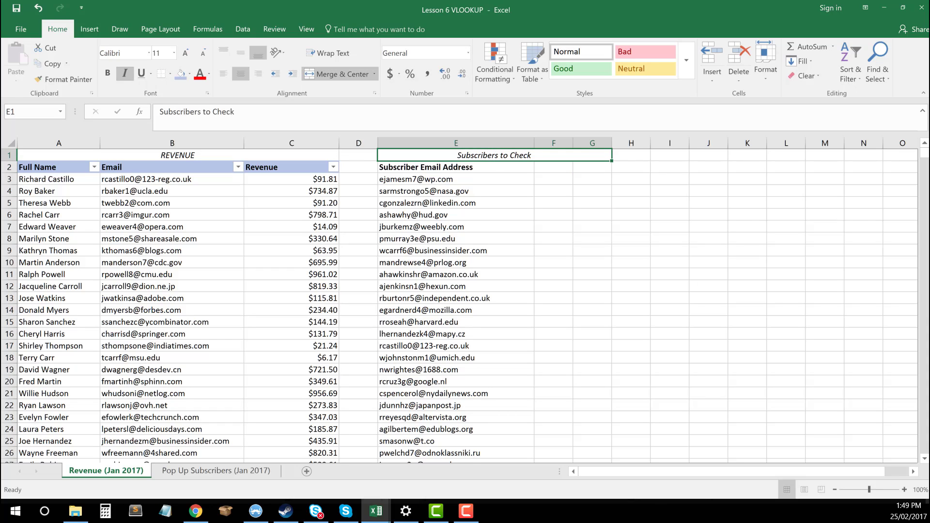
left_click(581, 190)
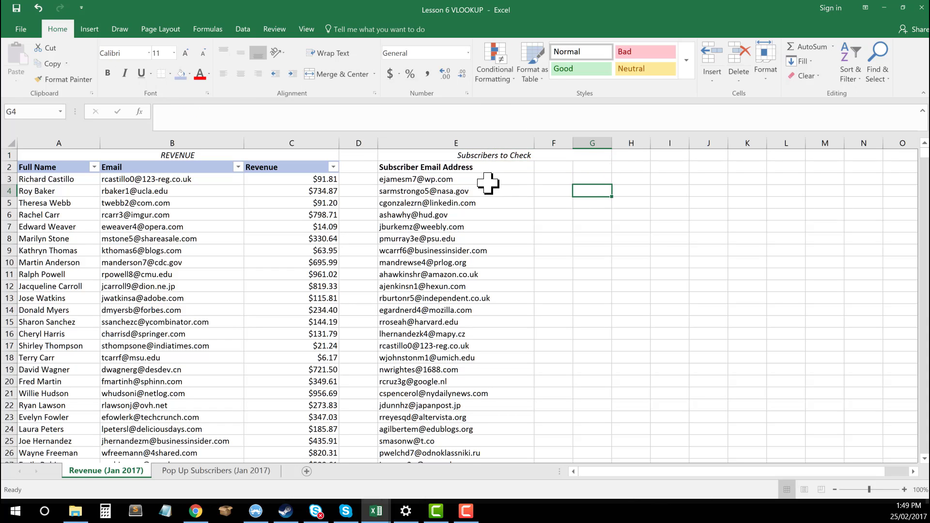
Step: Start a VLOOKUP formula in cell F3 by searching the function library for vlookup
left_click(548, 177)
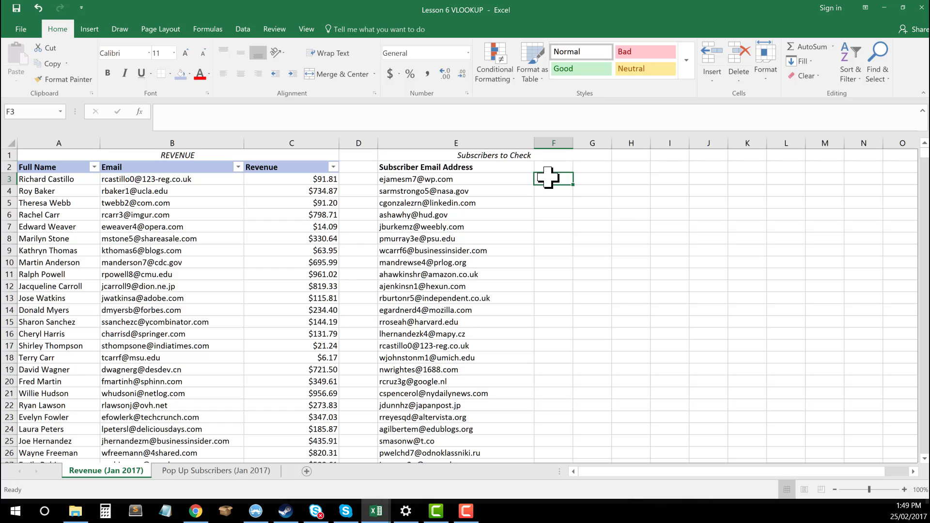
left_click(140, 112)
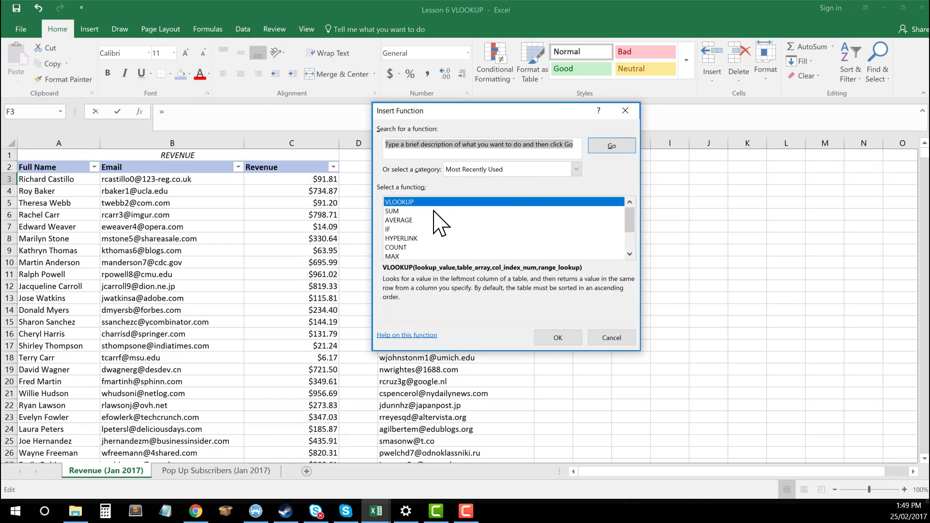
left_click(448, 151)
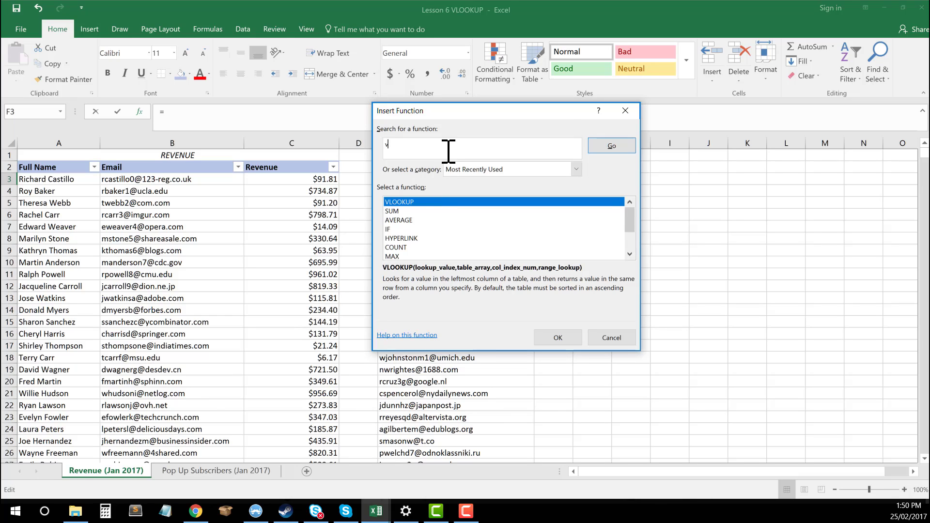
type("vlookup")
left_click(625, 148)
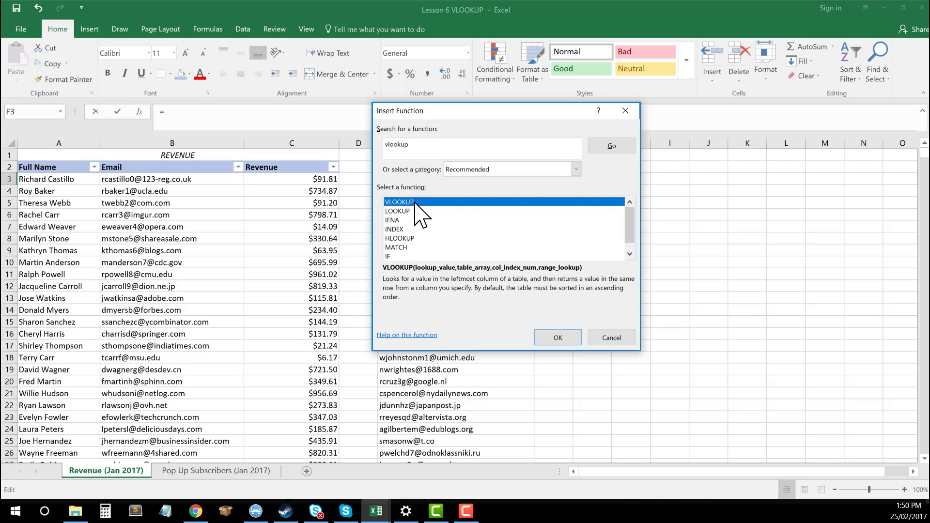
left_click(566, 338)
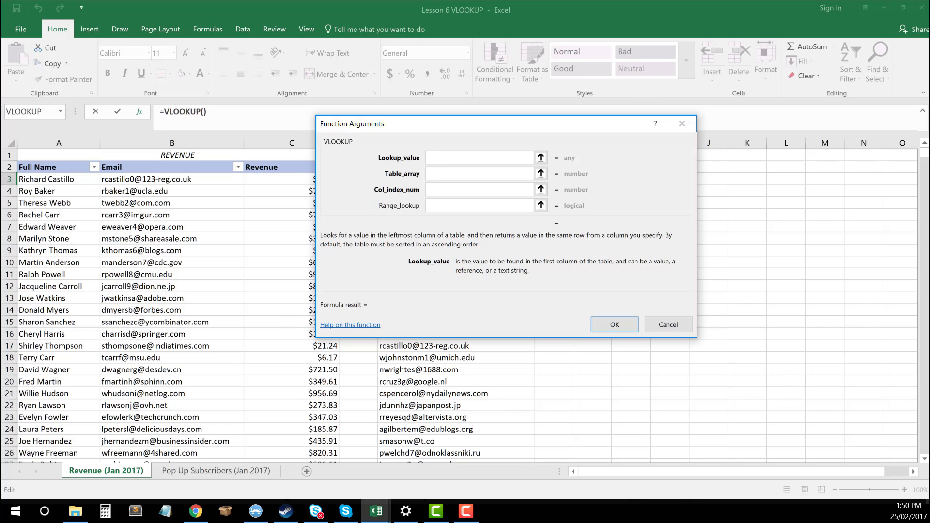
Step: Set the VLOOKUP lookup value to E3 and the table array to columns B:C, keeping the source cells in view
left_click_drag(466, 125, 708, 206)
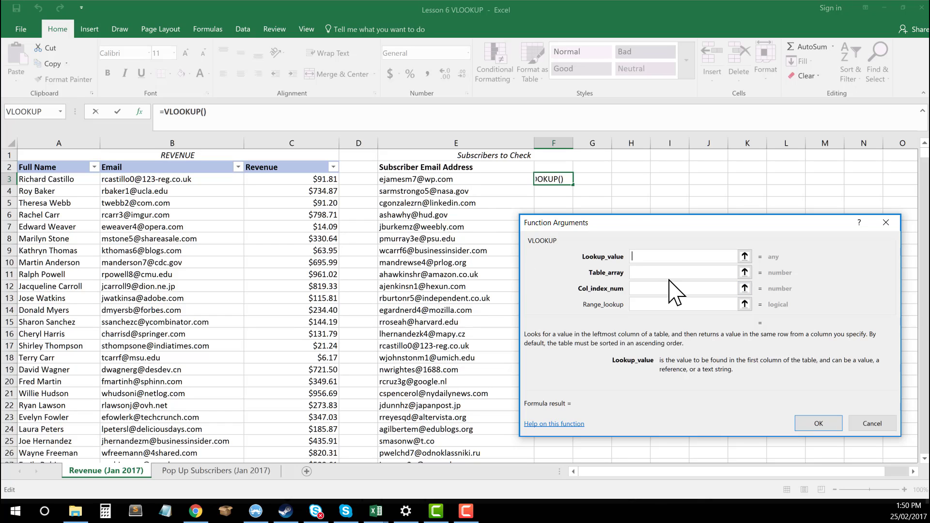
left_click(463, 179)
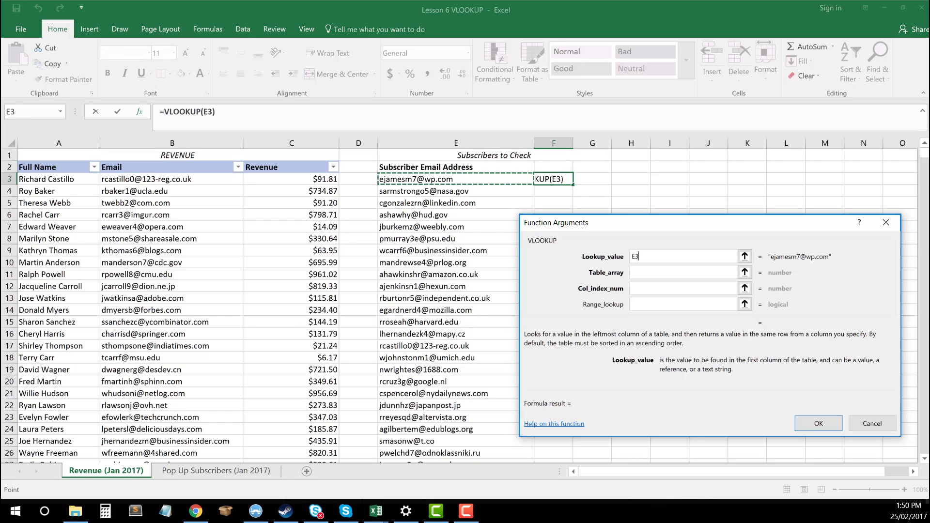
left_click(695, 273)
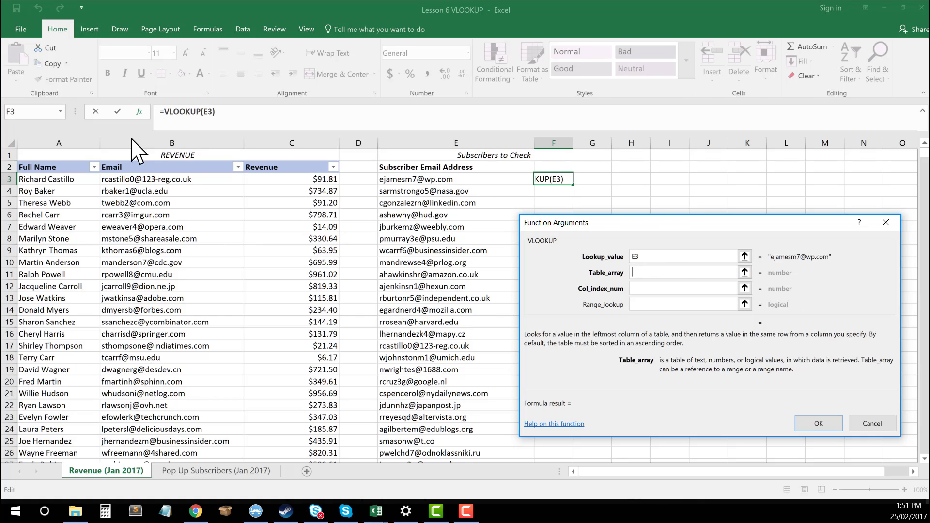
left_click(172, 139)
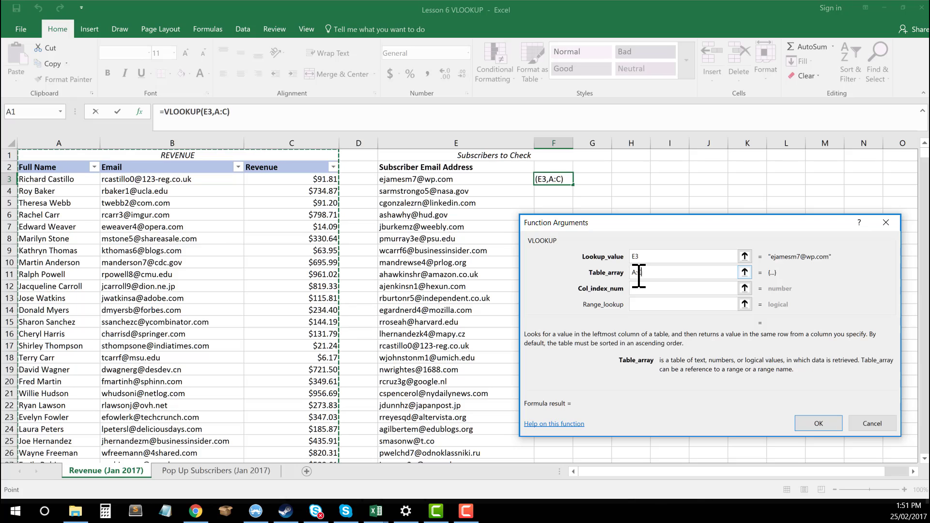
left_click(775, 300)
key("BackSpace")
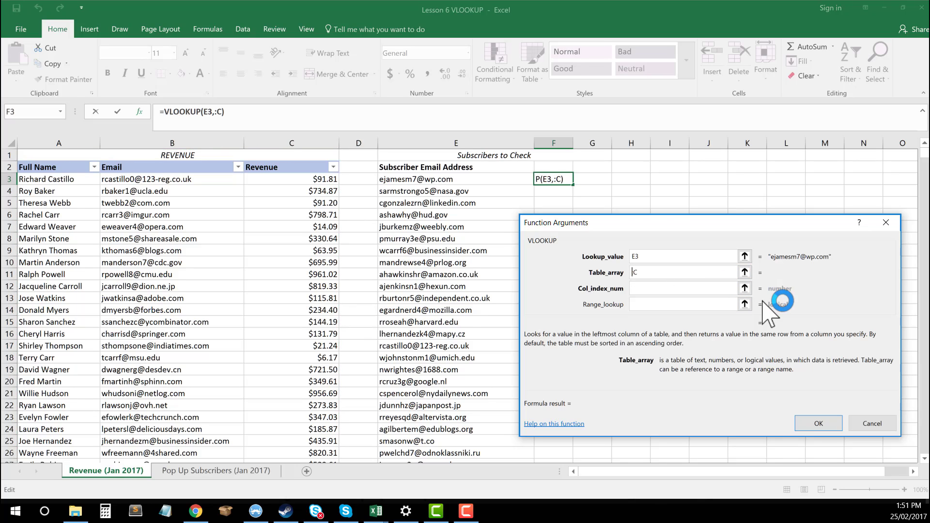
type("B")
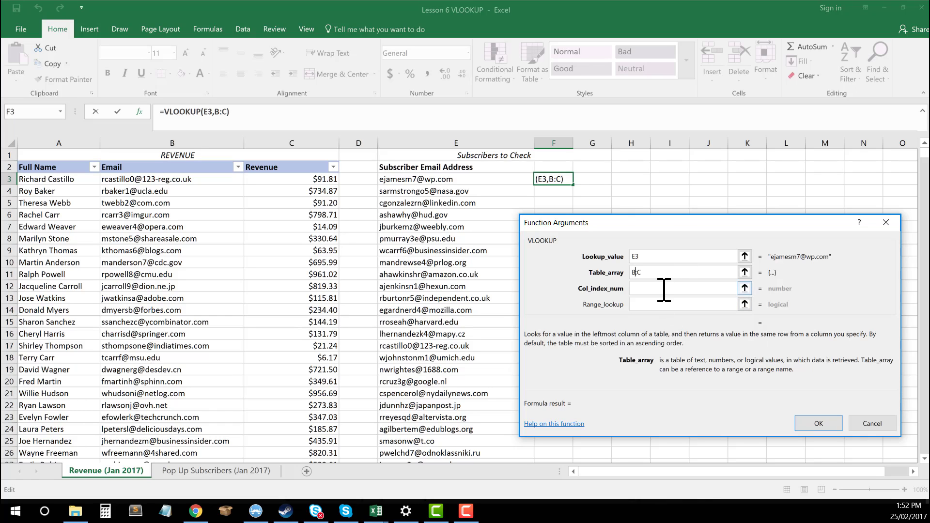
Step: Set the VLOOKUP column index number to 2 to return the Revenue column
key("Tab")
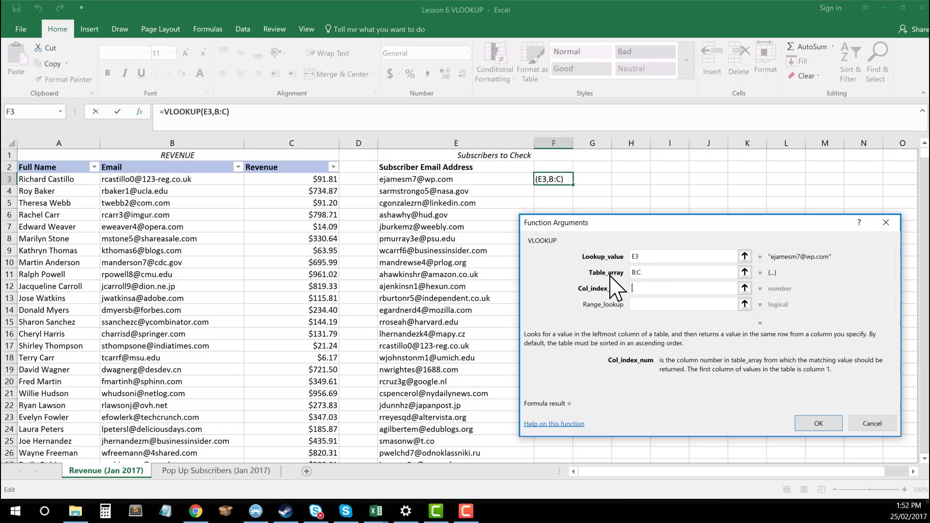
left_click(649, 289)
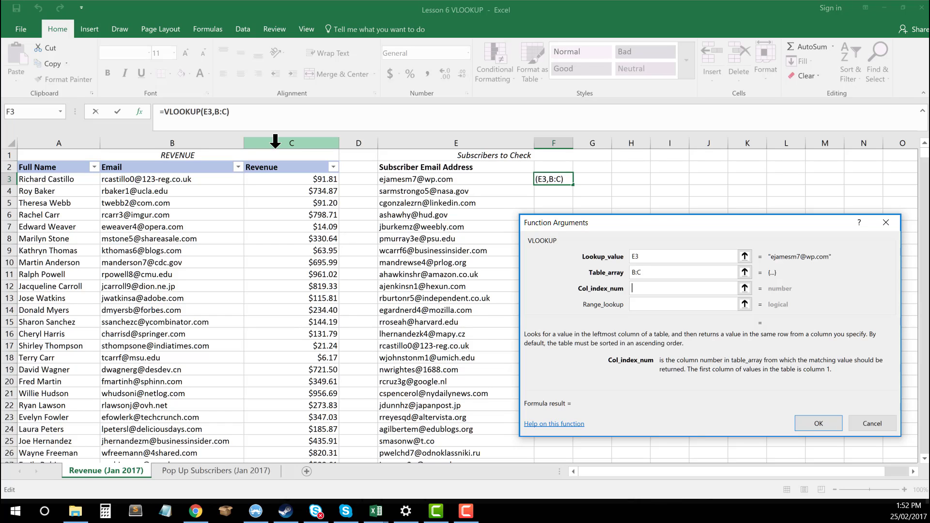
type("1")
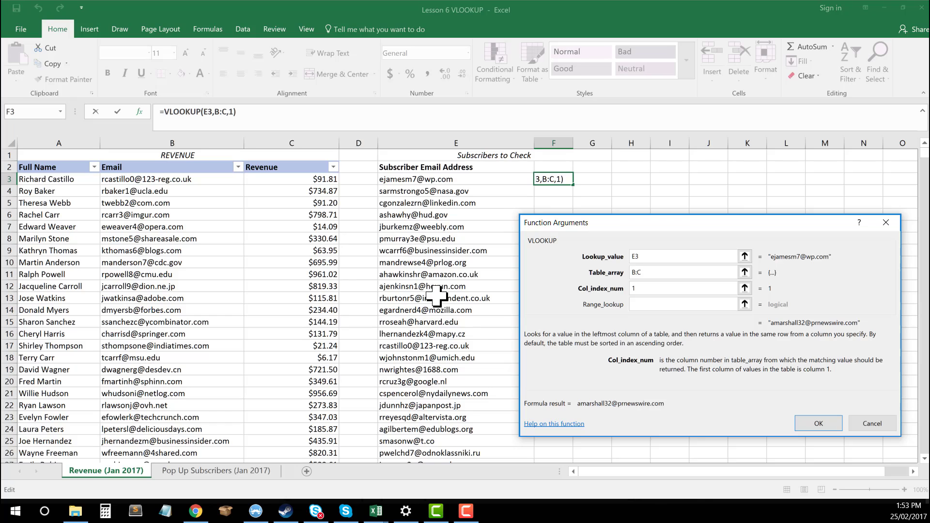
key("BackSpace")
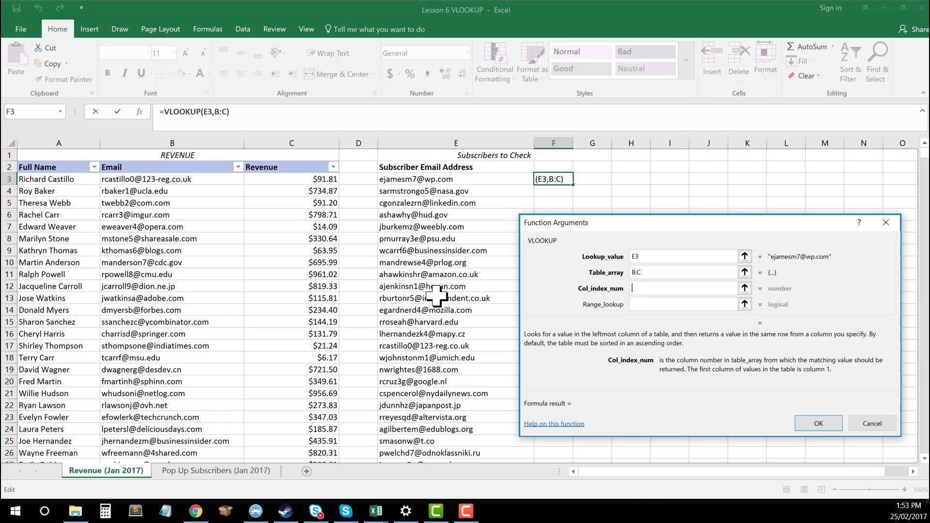
type("2")
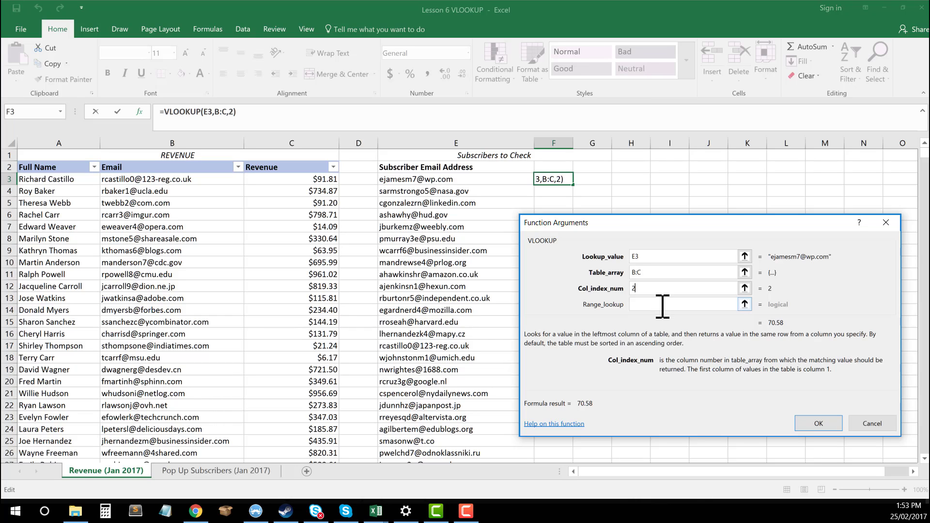
Step: Set the range lookup to false for an exact match and enter the formula in F3
key("Tab")
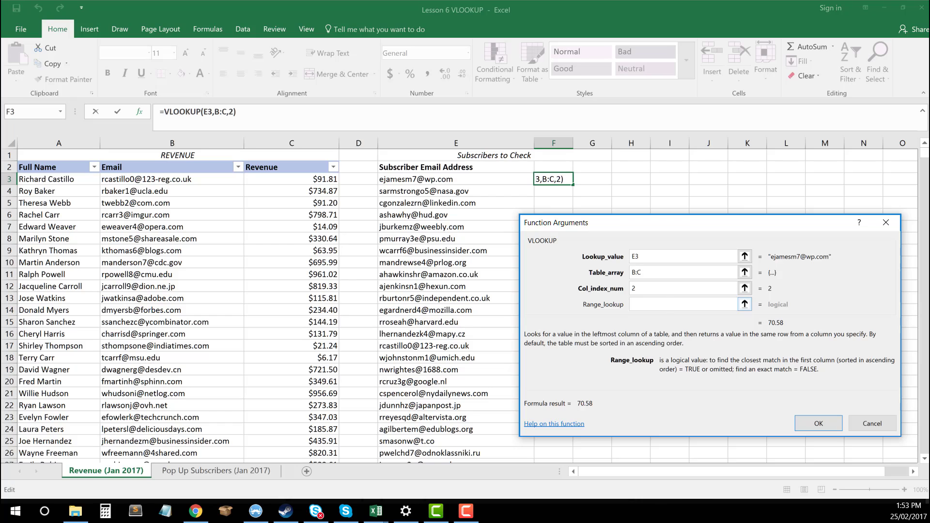
left_click(662, 304)
type("false")
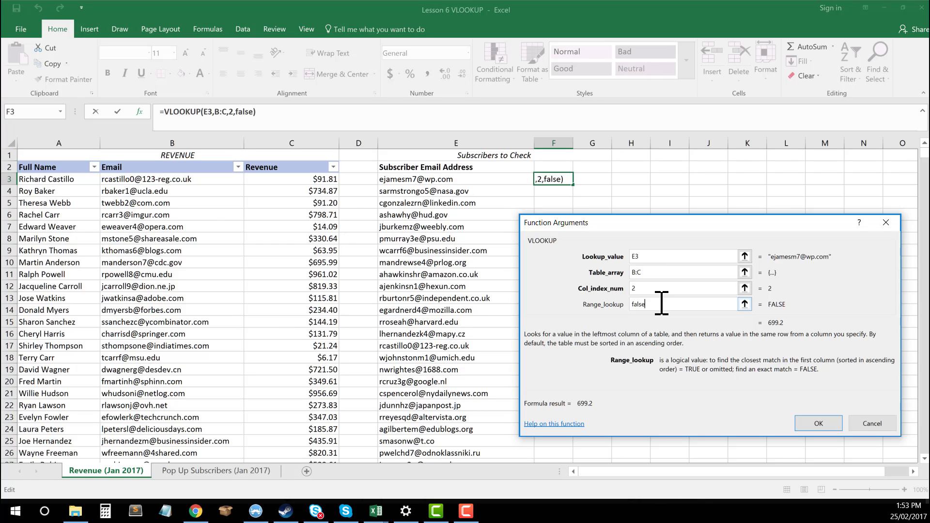
left_click(819, 424)
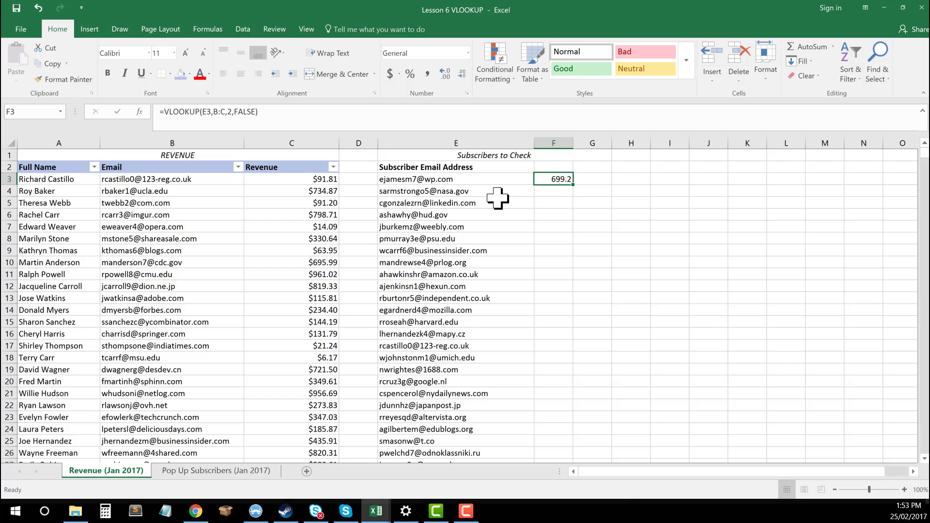
Step: Examine the VLOOKUP result in F3 against the subscriber email in E3 and the revenue data
left_click(450, 183)
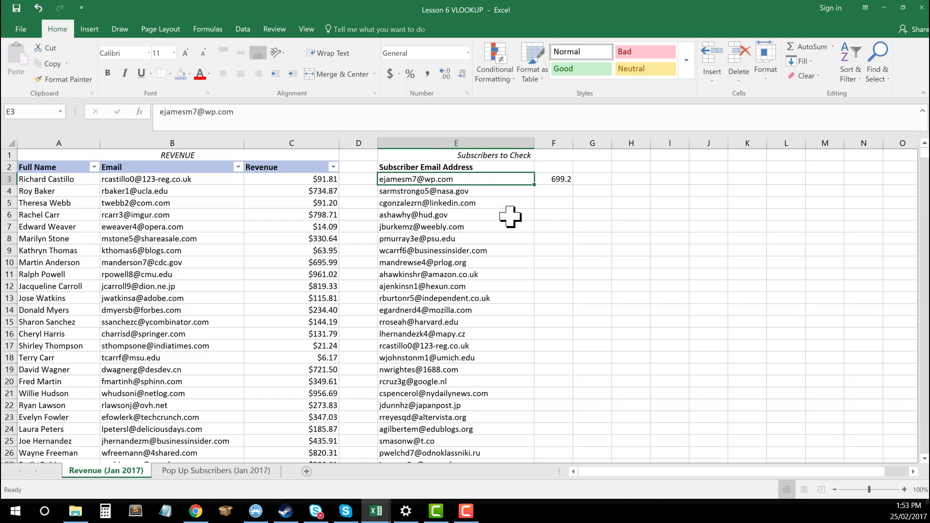
left_click(549, 202)
key("Left")
key("Up")
key("Up")
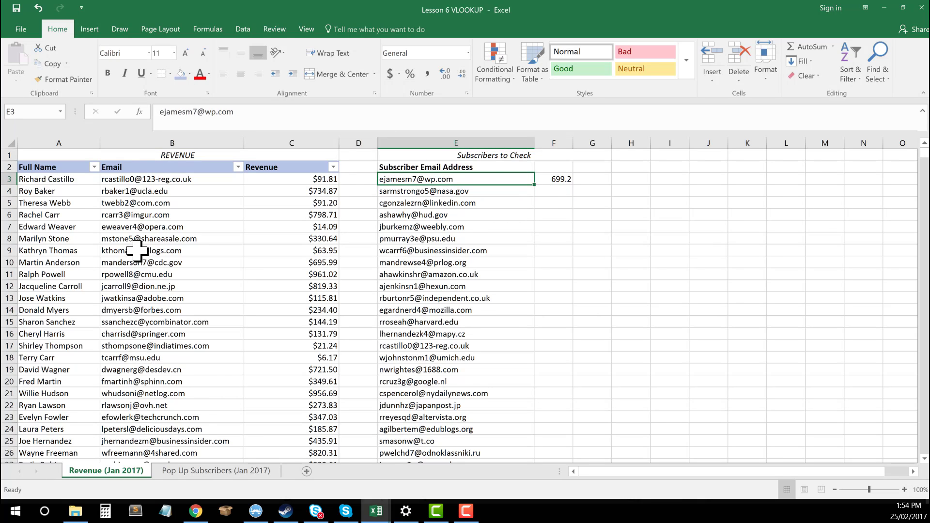
scroll(180, 349, "down", 2)
scroll(180, 349, "up", 2)
left_click(553, 179)
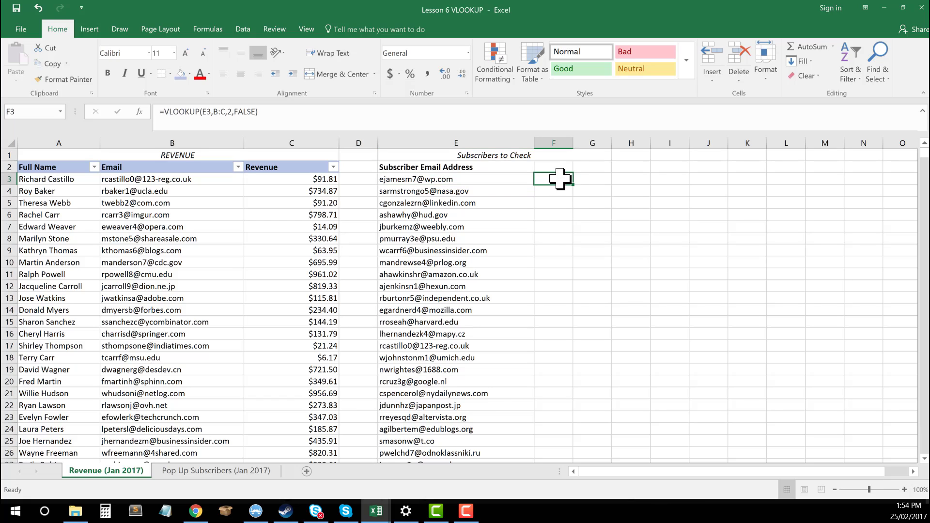
left_click(450, 192)
Step: Copy the subscriber email from E3 and search the sheet for its occurrences to verify the lookup
left_click(454, 179)
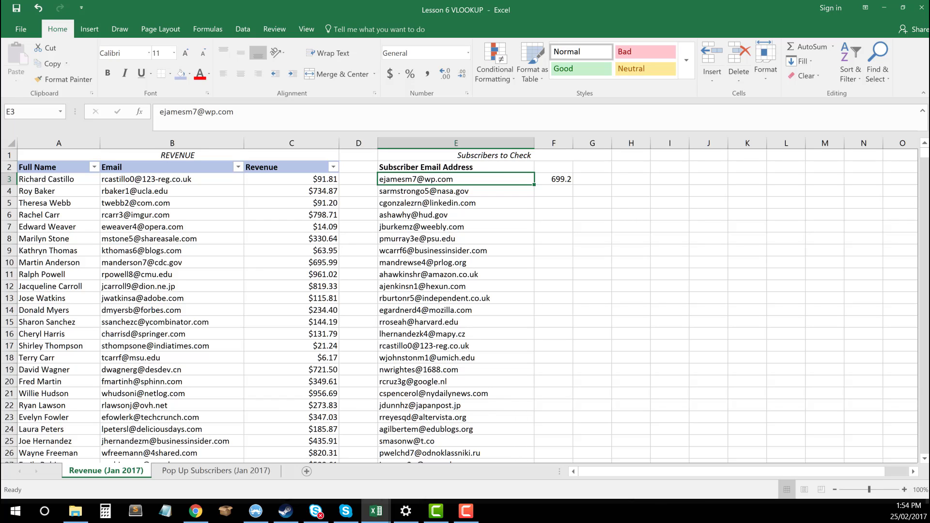
right_click(509, 179)
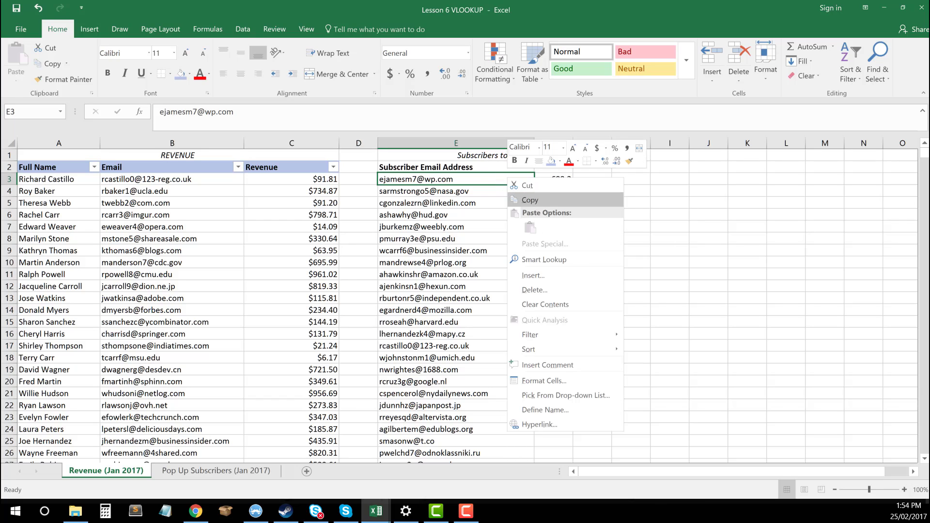
left_click(534, 201)
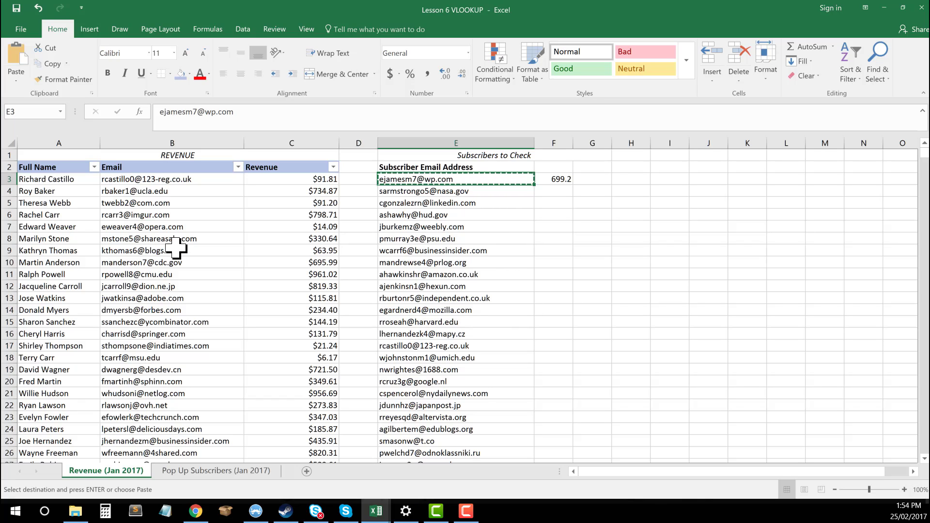
key("ctrl+f")
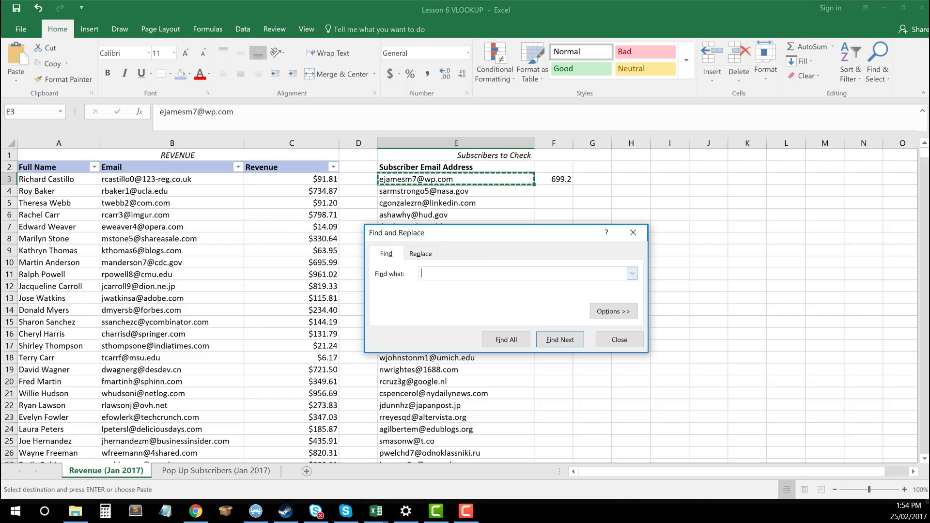
right_click(421, 274)
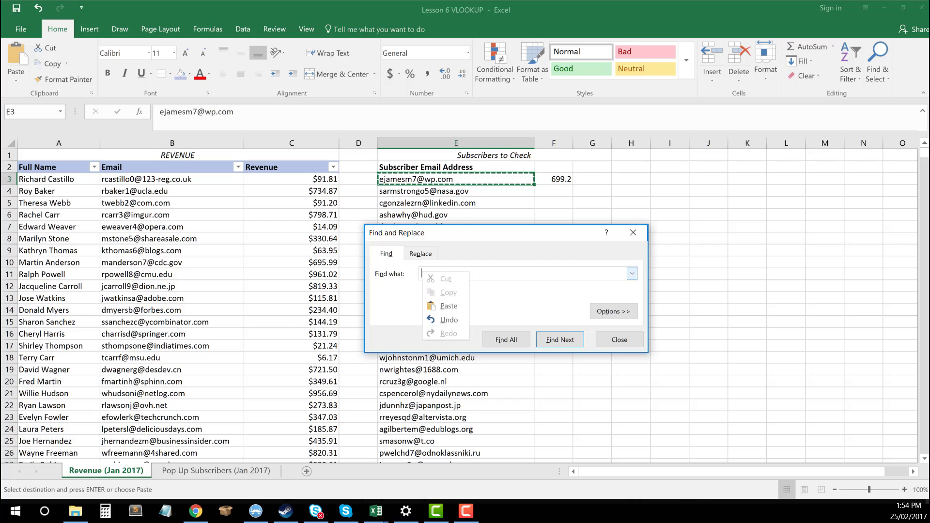
left_click(448, 306)
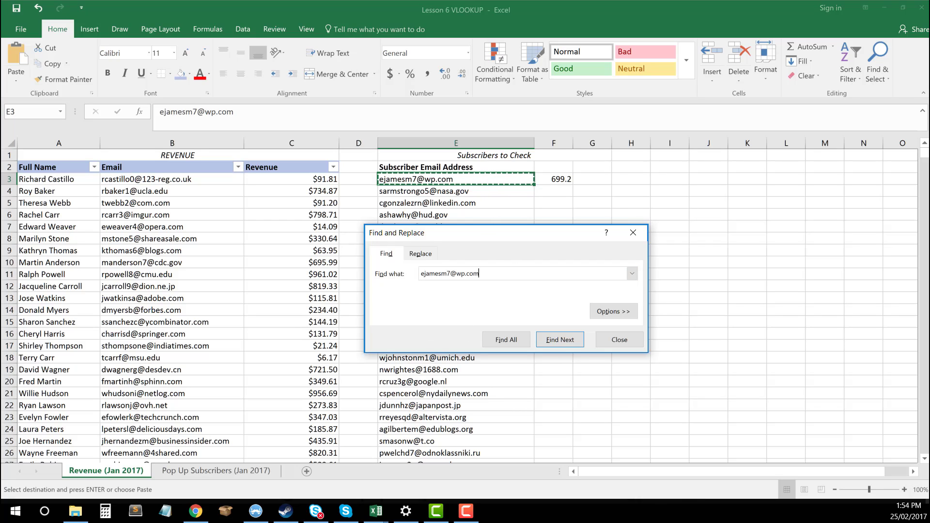
left_click(560, 341)
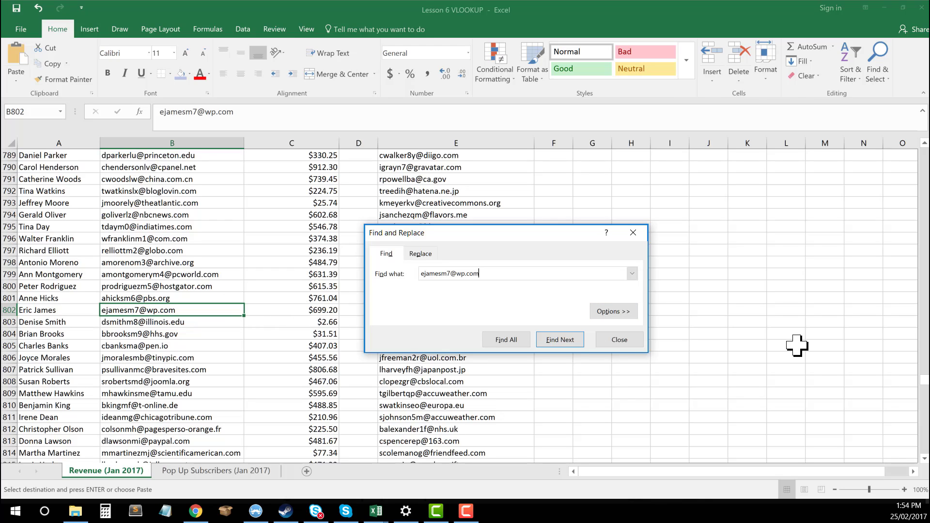
left_click(561, 340)
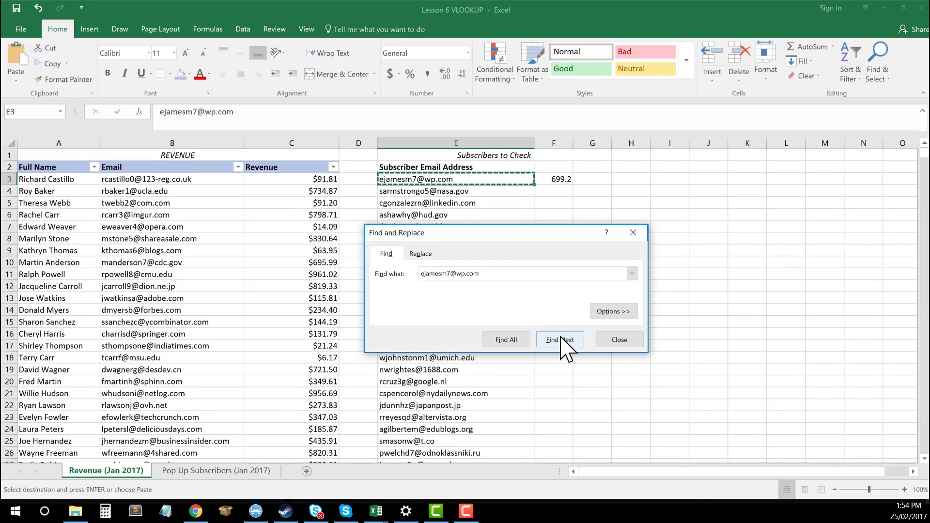
Step: Close the Find and Replace dialog and cancel the pending copy of cell E3
left_click(620, 340)
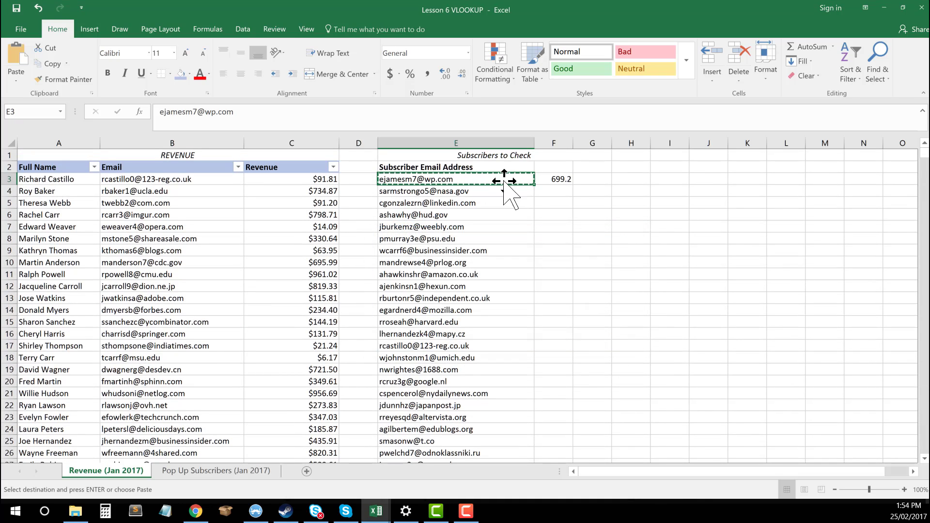
left_click(552, 180)
left_click(605, 182)
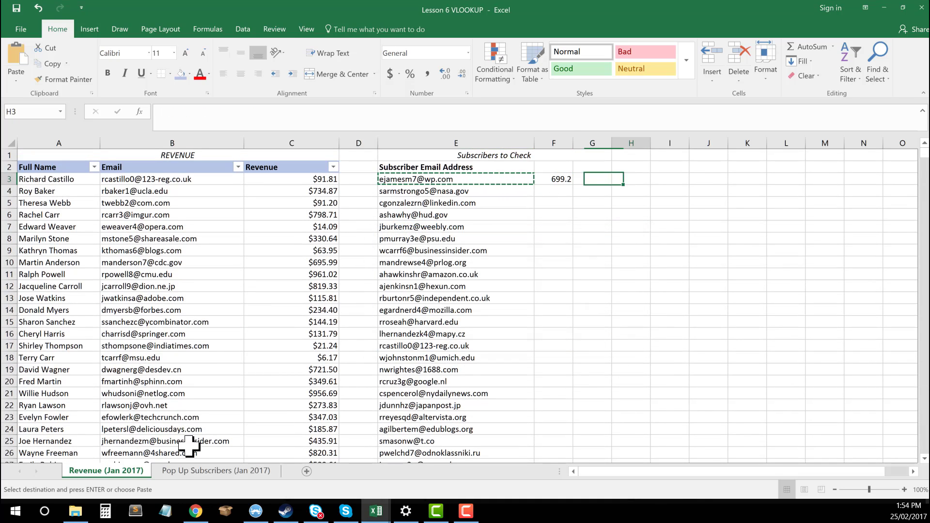
key("Escape")
key("Return")
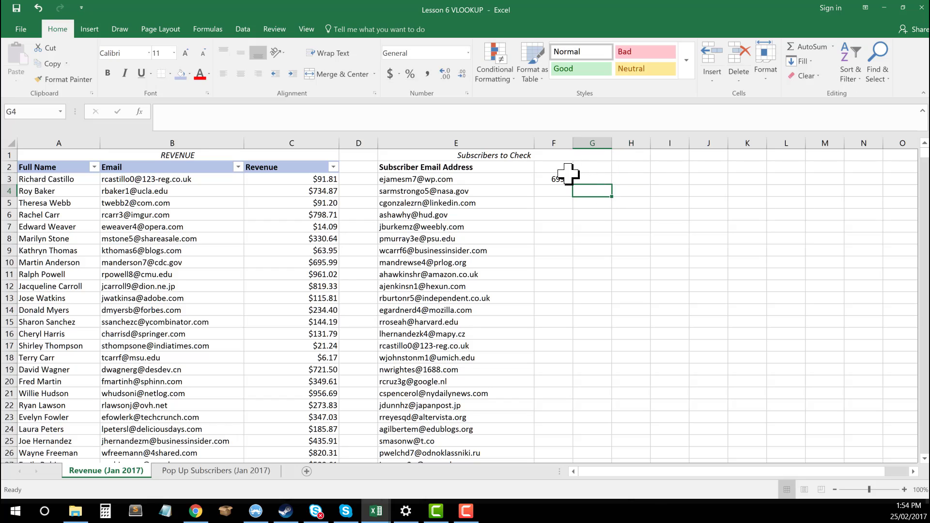
Step: Fill the VLOOKUP formula from F3 down column F to row 1052, alongside every subscriber email
left_click(530, 181)
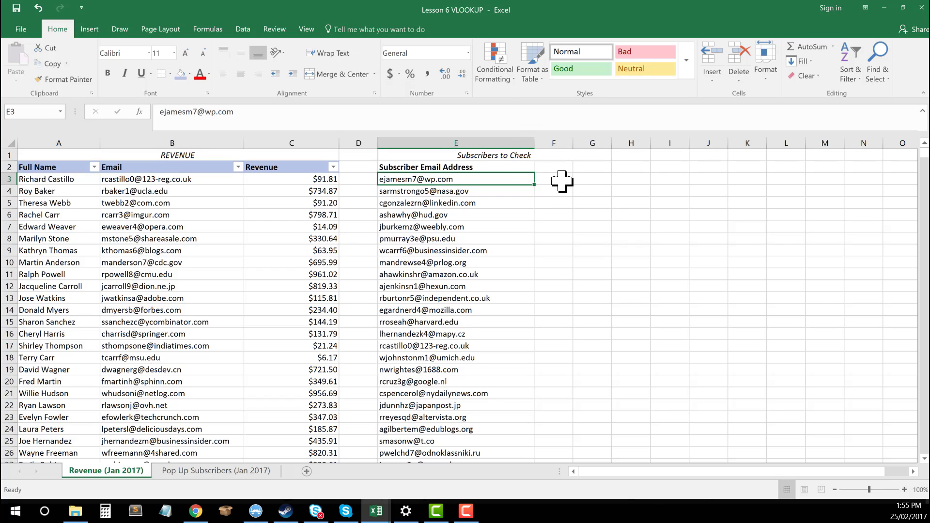
left_click(560, 181)
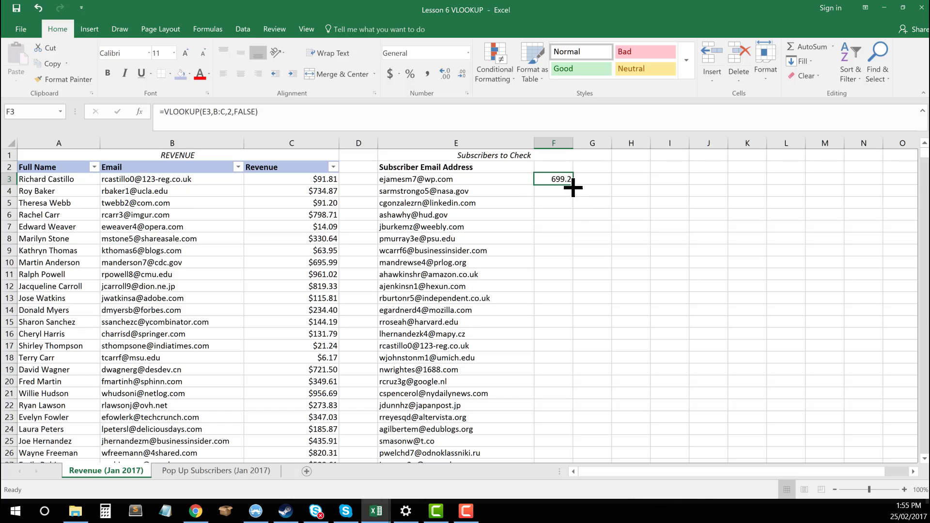
mouse_move(573, 188)
left_mouse_down()
mouse_move(570, 349)
mouse_move(580, 201)
mouse_move(571, 183)
mouse_move(595, 258)
mouse_move(581, 519)
mouse_move(574, 436)
left_mouse_up()
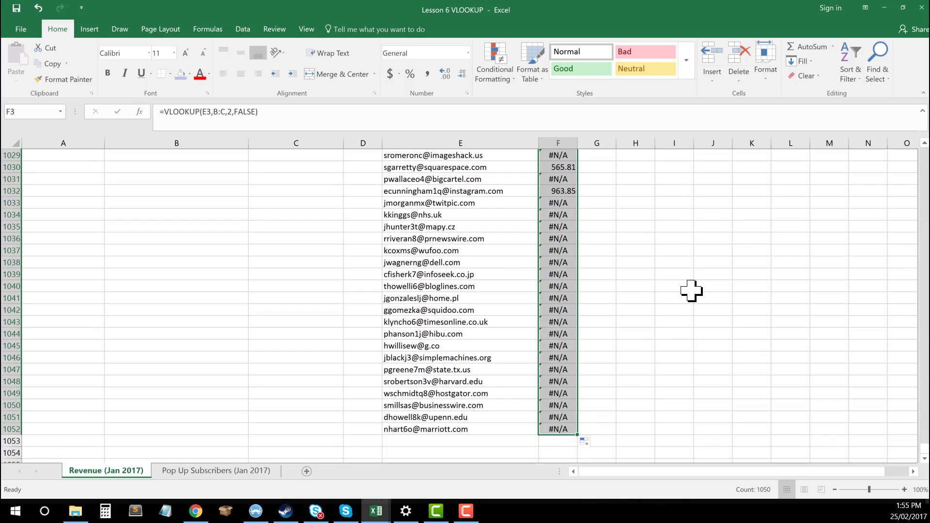
Step: Review the filled lookup results in column F from row 1052 back up to the first subscriber
scroll(692, 290, "up", 14)
scroll(692, 291, "up", 20)
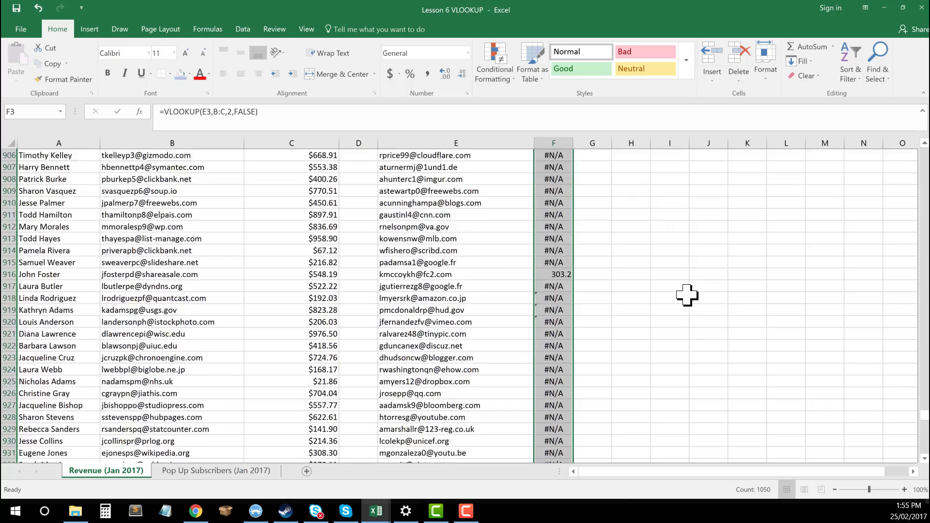
scroll(687, 295, "up", 9)
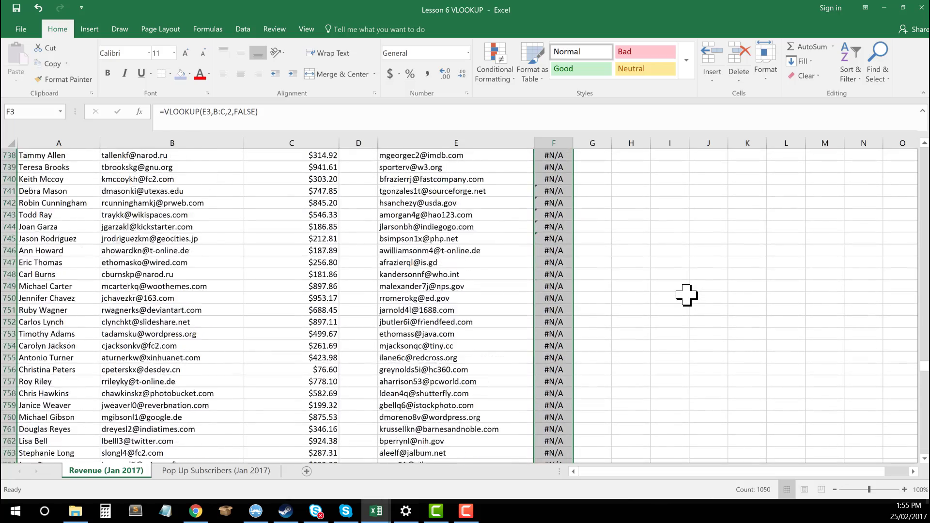
scroll(688, 295, "up", 20)
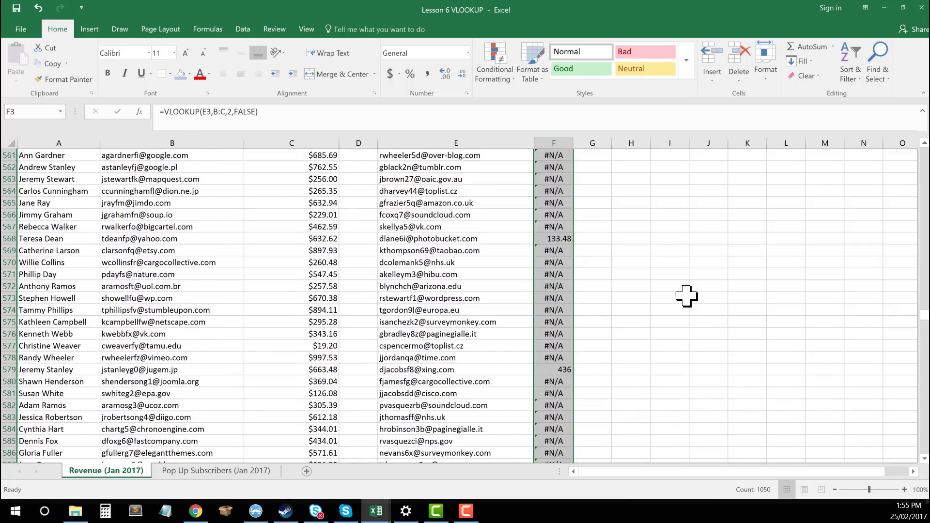
scroll(687, 295, "up", 20)
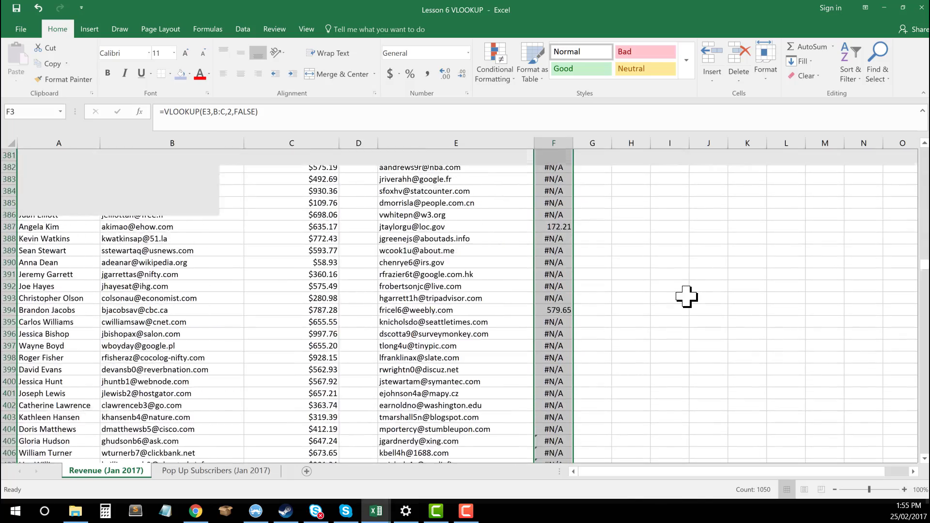
scroll(687, 296, "up", 20)
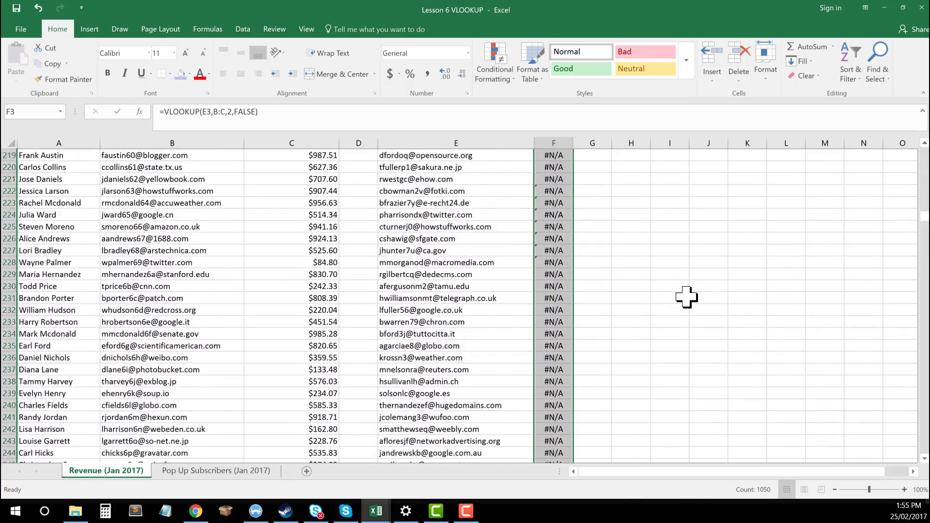
scroll(687, 297, "up", 20)
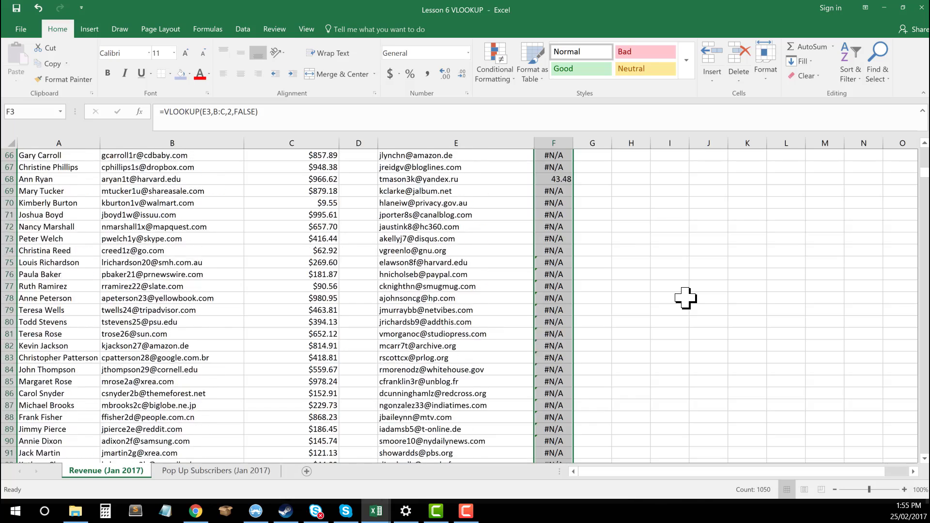
scroll(685, 299, "up", 11)
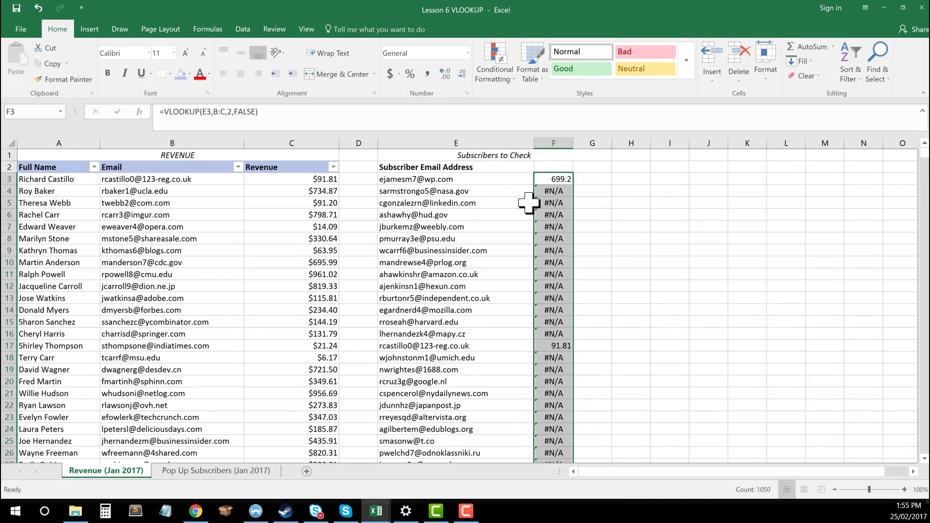
left_click(507, 183)
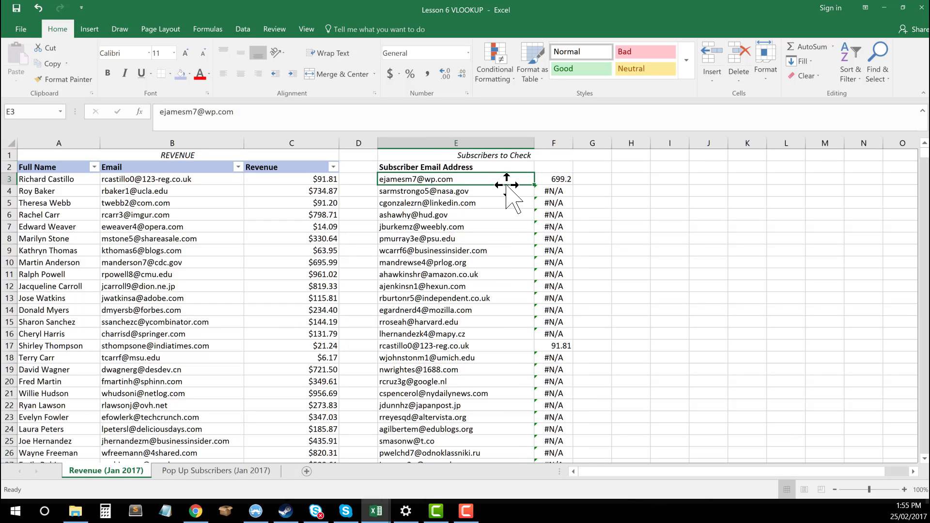
scroll(485, 305, "down", 7)
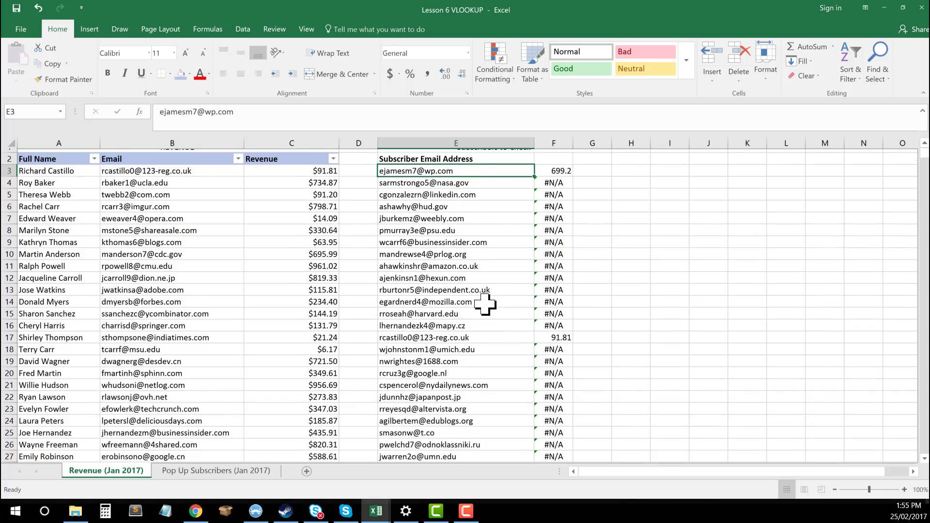
scroll(485, 305, "up", 7)
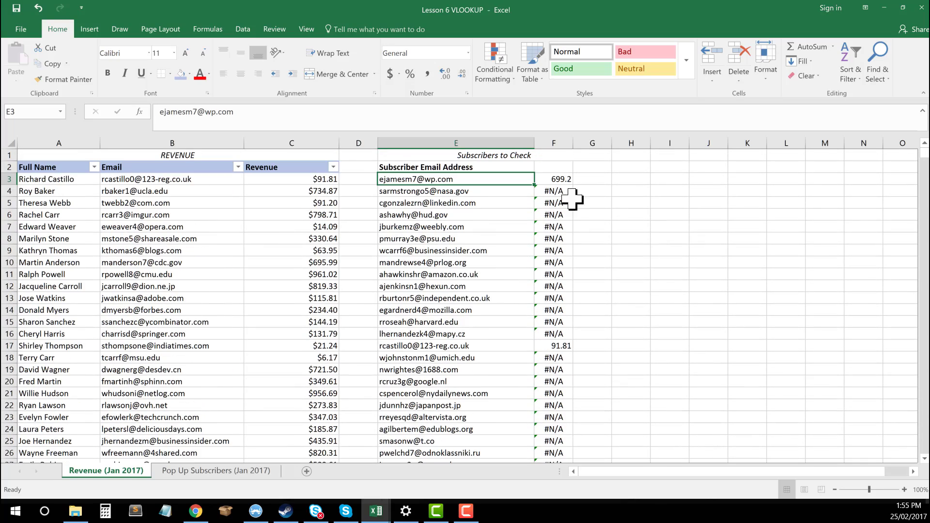
Step: Compare subscriber emails in column E with their lookup results in column F, including rows 3 and 17
left_click(560, 180)
left_click(473, 179)
left_click(561, 181)
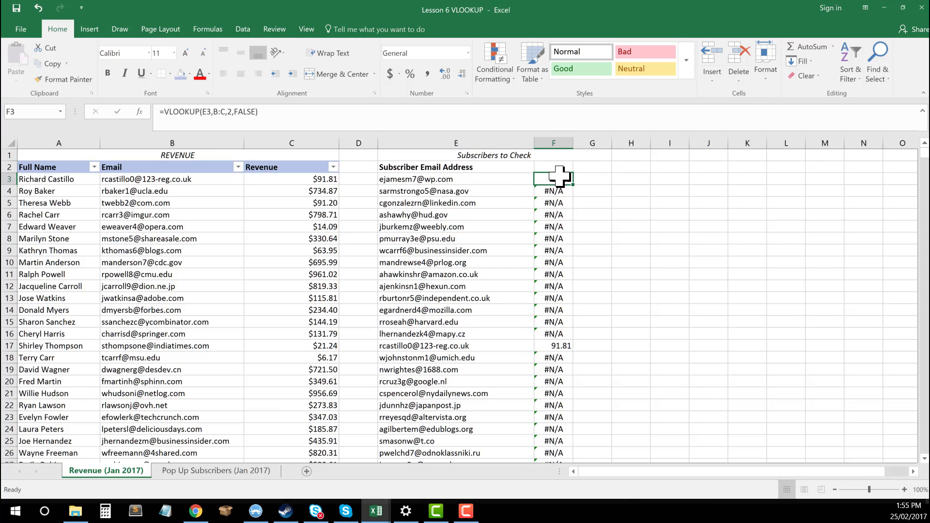
left_click(479, 178)
left_click(554, 178)
left_click(490, 346)
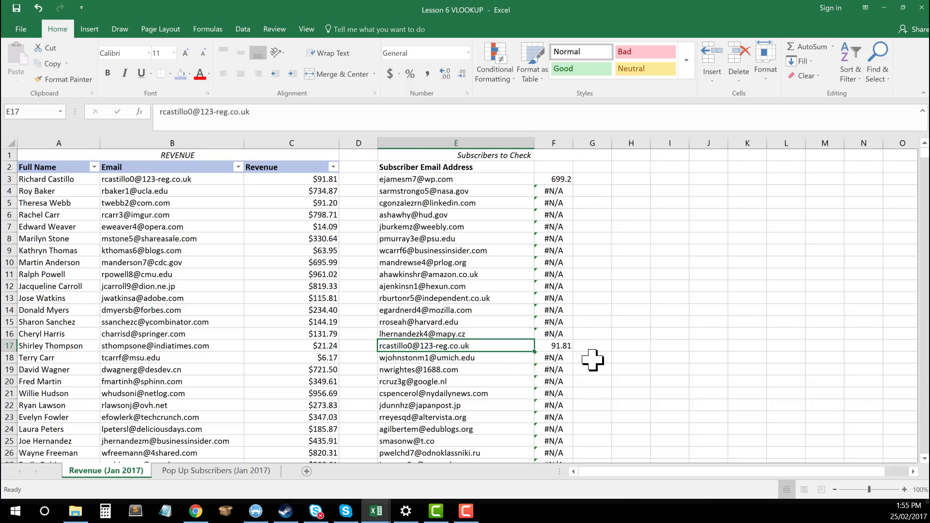
left_click(558, 334)
left_click(558, 346)
left_click(556, 370)
left_click(482, 381)
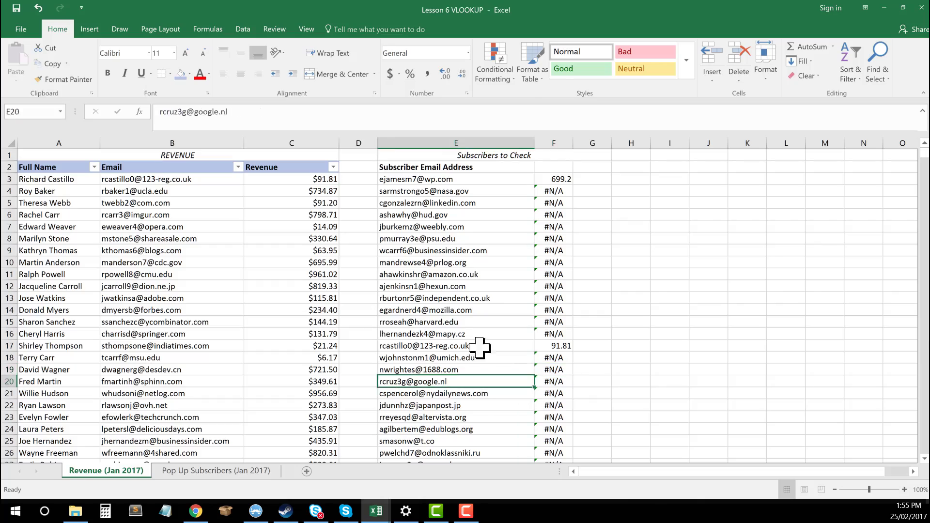
left_click(477, 250)
left_click(460, 191)
left_click(649, 239)
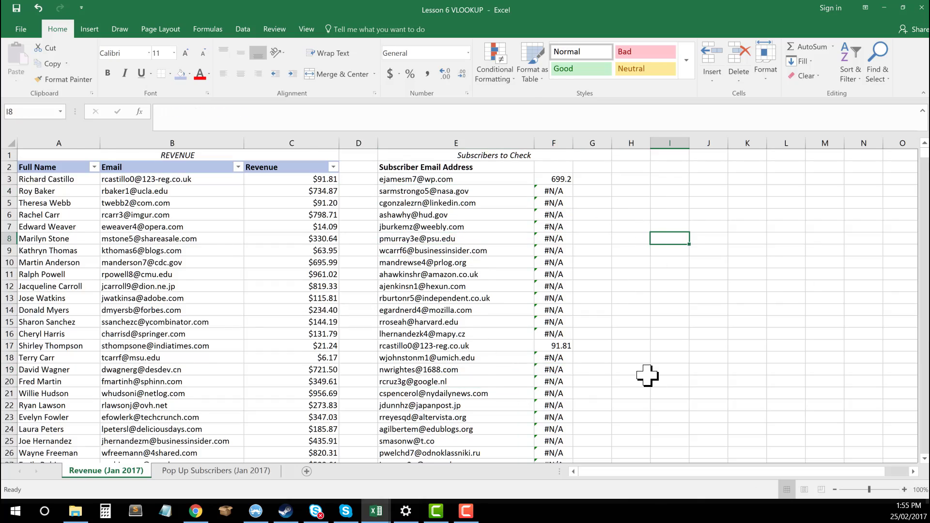
Step: Examine the #N/A results in column F, checking the formulas in F4 and F7 against the lookup columns B:C
scroll(638, 381, "down", 10)
scroll(637, 381, "down", 12)
scroll(638, 380, "up", 20)
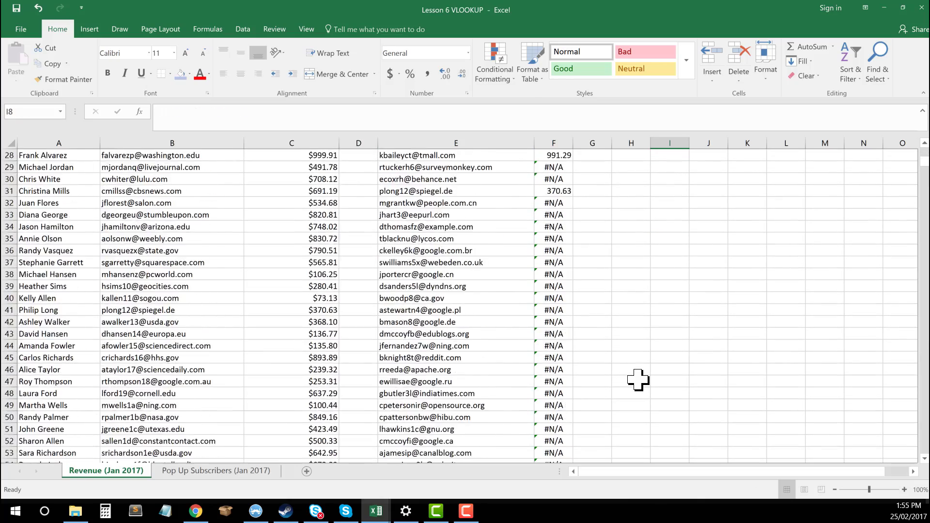
scroll(637, 380, "up", 3)
left_click(551, 264)
left_click(557, 227)
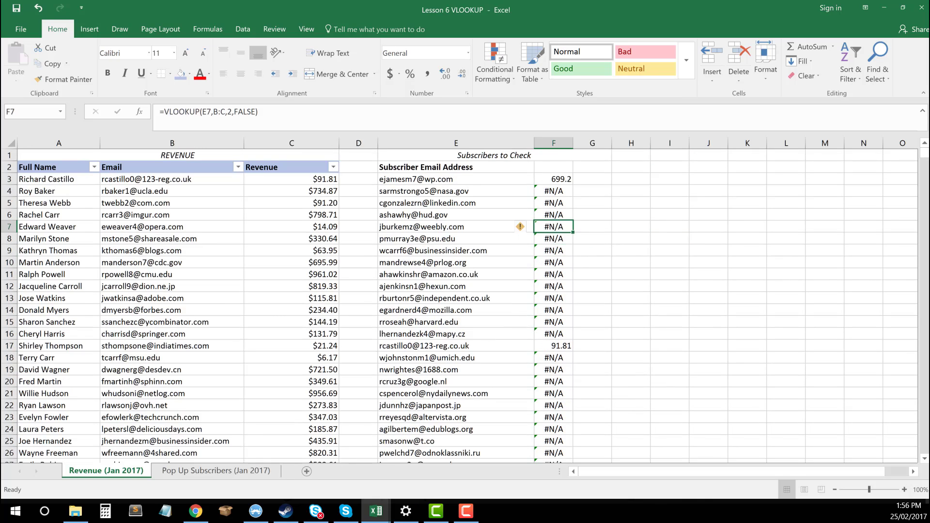
left_click(542, 193)
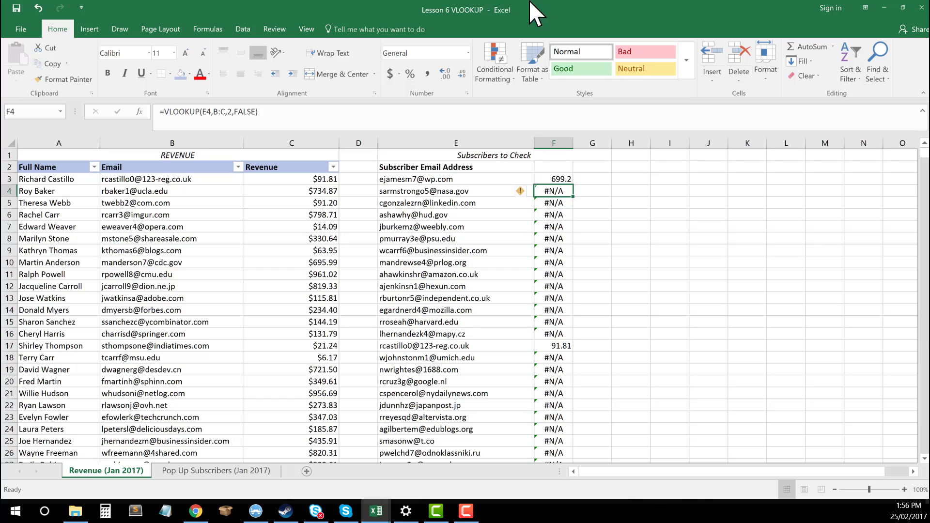
left_click(471, 239)
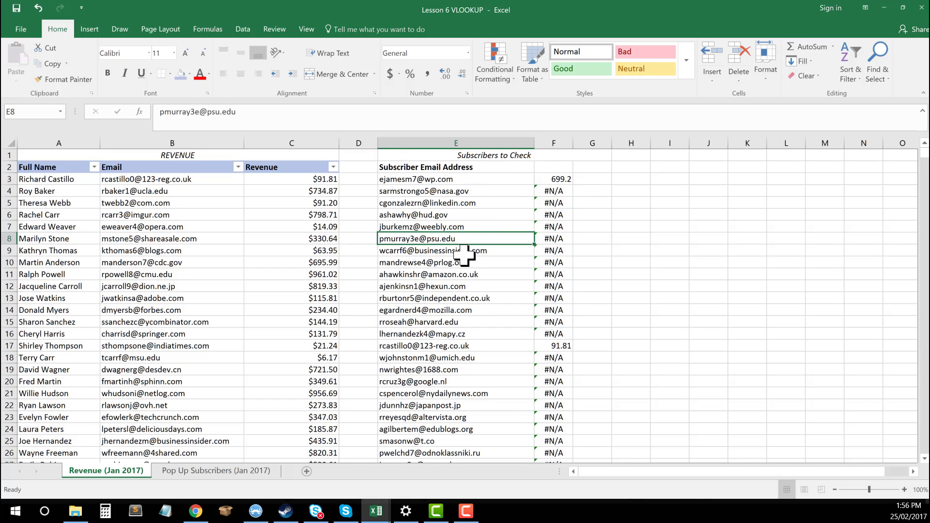
left_click(460, 228)
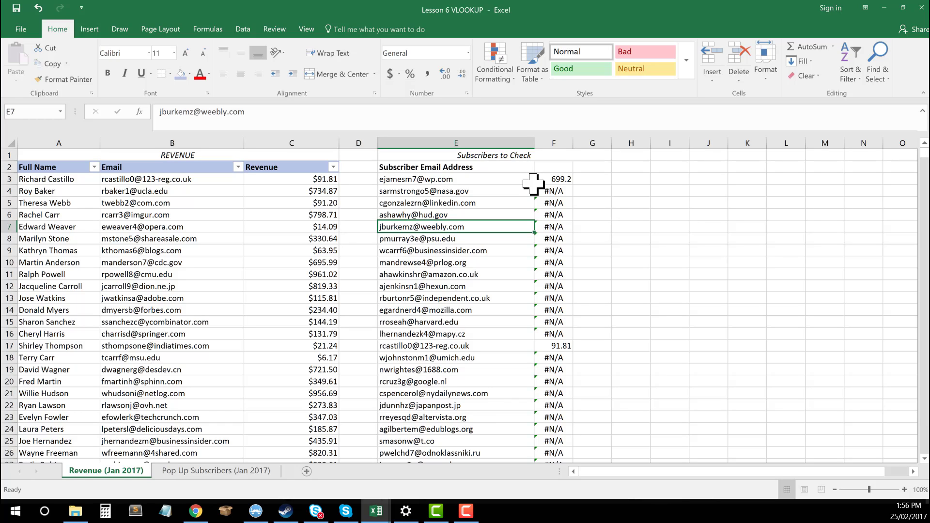
left_click_drag(241, 143, 263, 137)
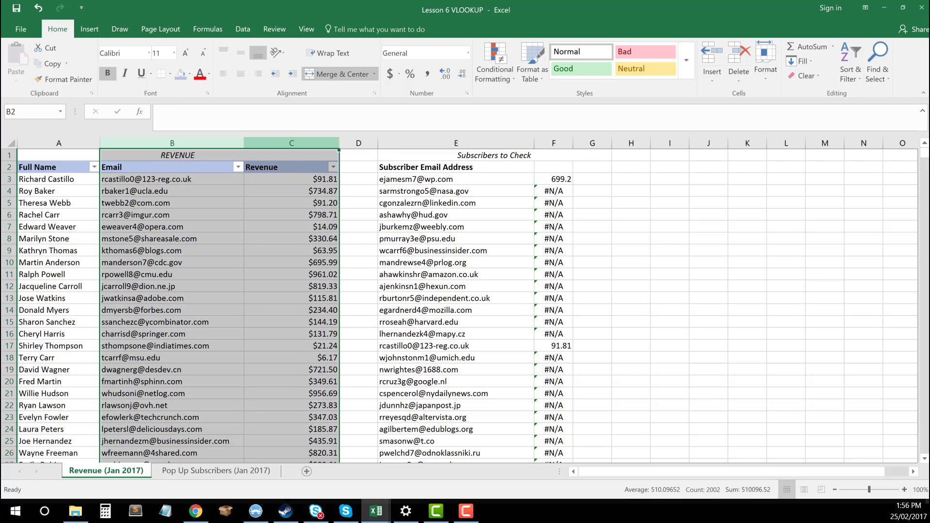
left_click(526, 241)
left_click(540, 226)
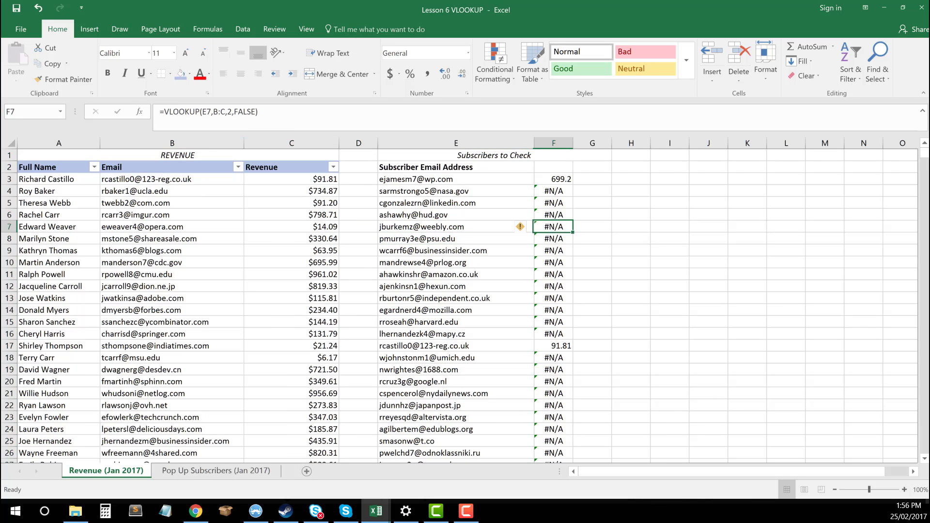
left_click(557, 192)
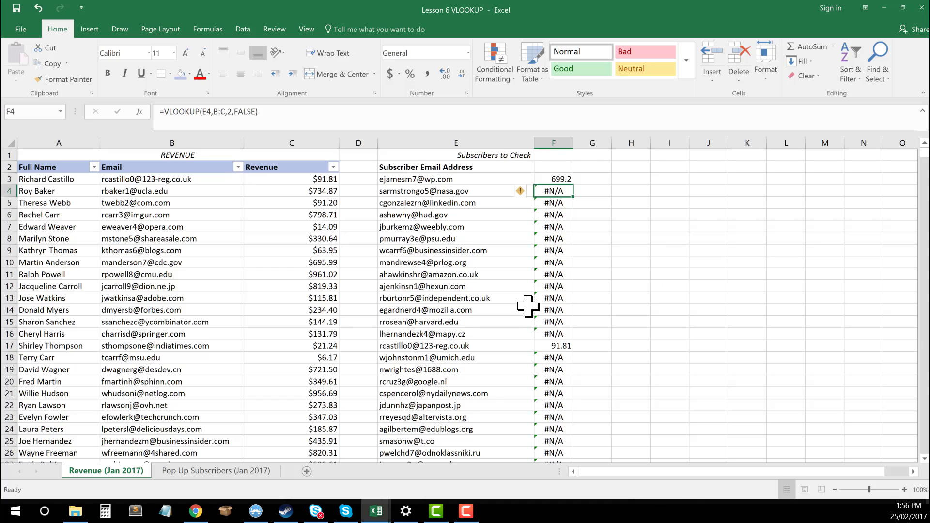
Step: Select and copy the Subscribers to Check block with its lookup results, range E1:G1052
left_click(451, 156)
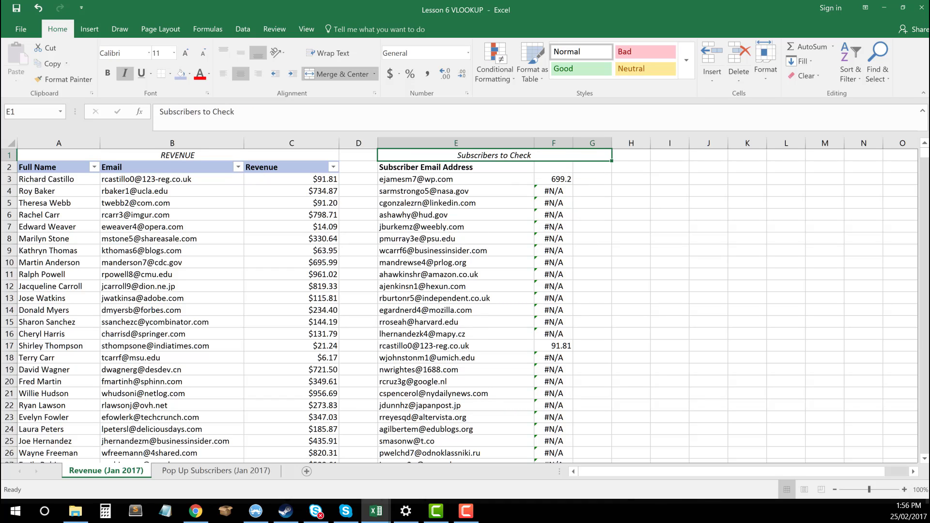
left_click(448, 167)
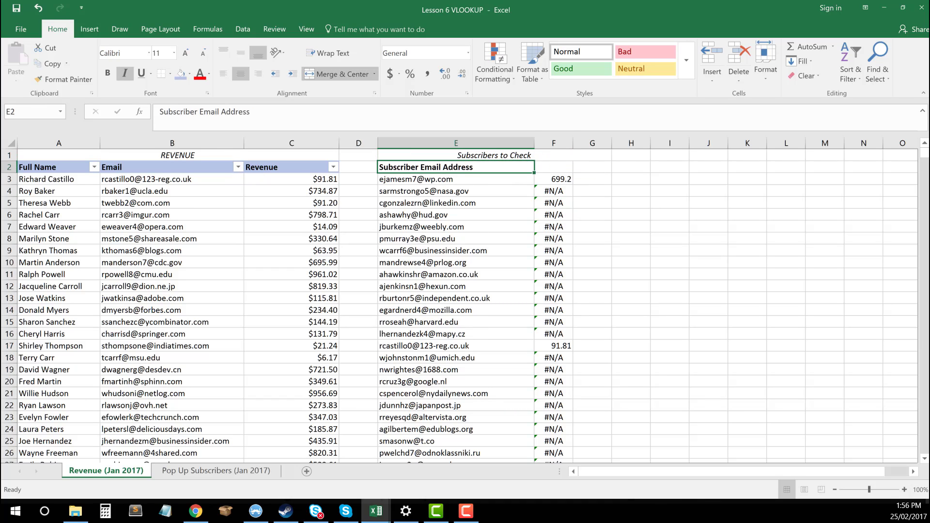
left_click(550, 154)
left_click_drag(541, 179, 562, 443)
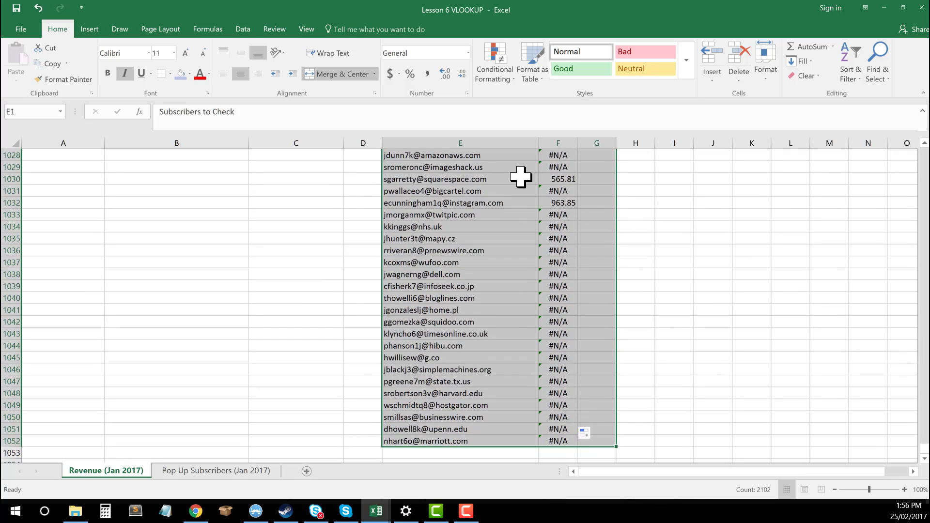
right_click(496, 244)
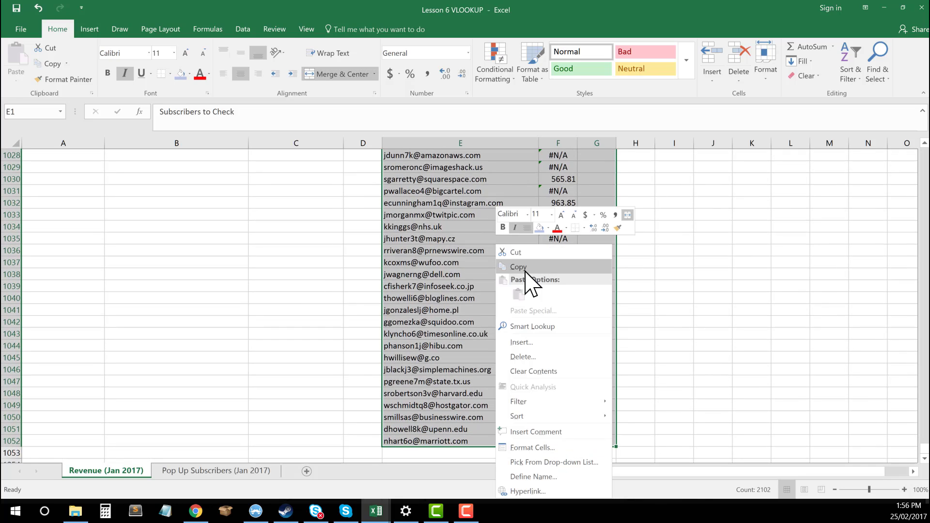
left_click(525, 268)
key("ctrl+BackSpace")
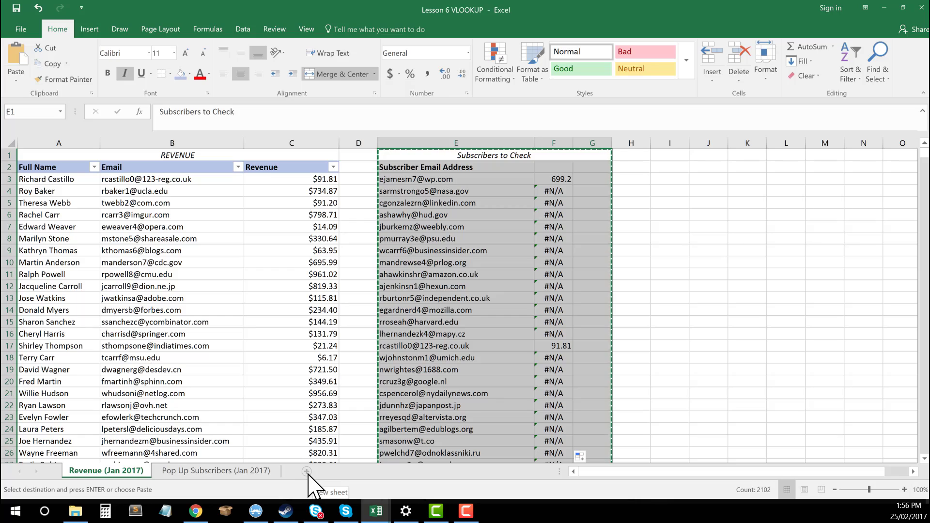
Step: Add a new sheet and paste the copied subscriber block there as values only, starting at A1
left_click(340, 472)
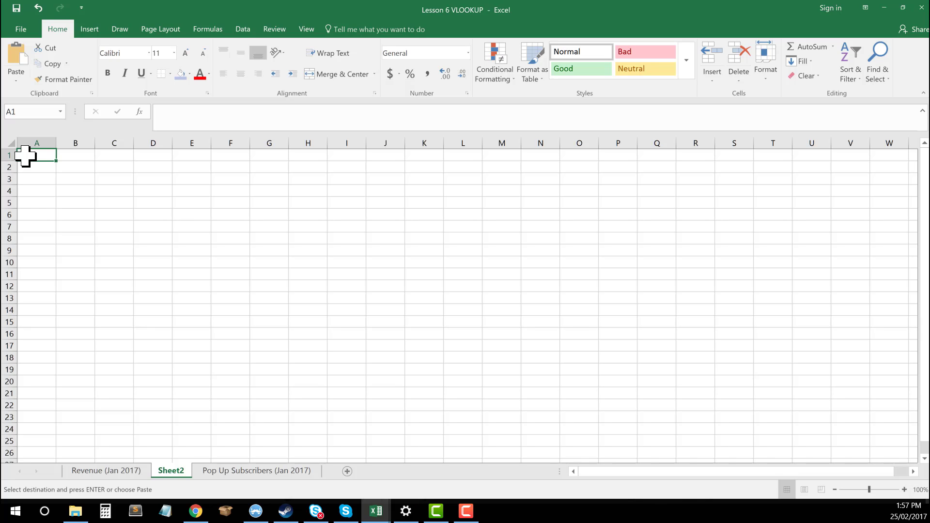
right_click(25, 156)
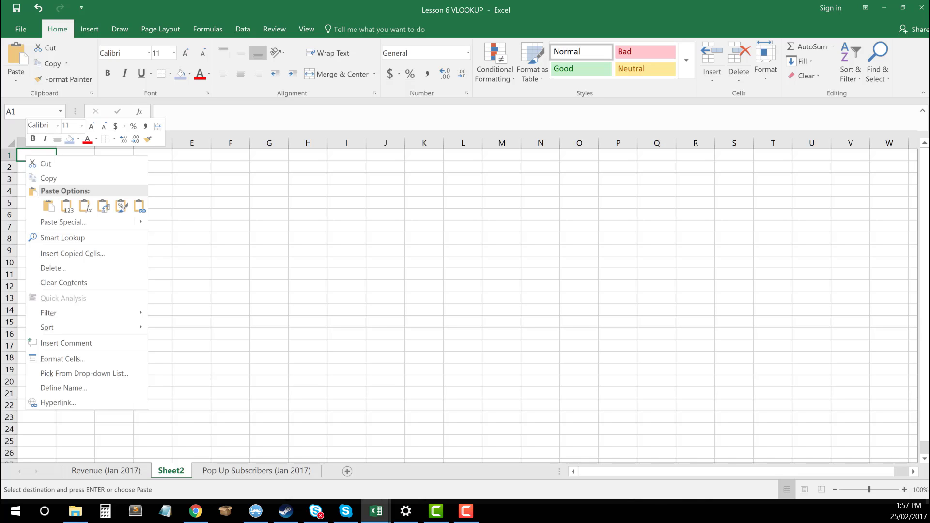
left_click(67, 206)
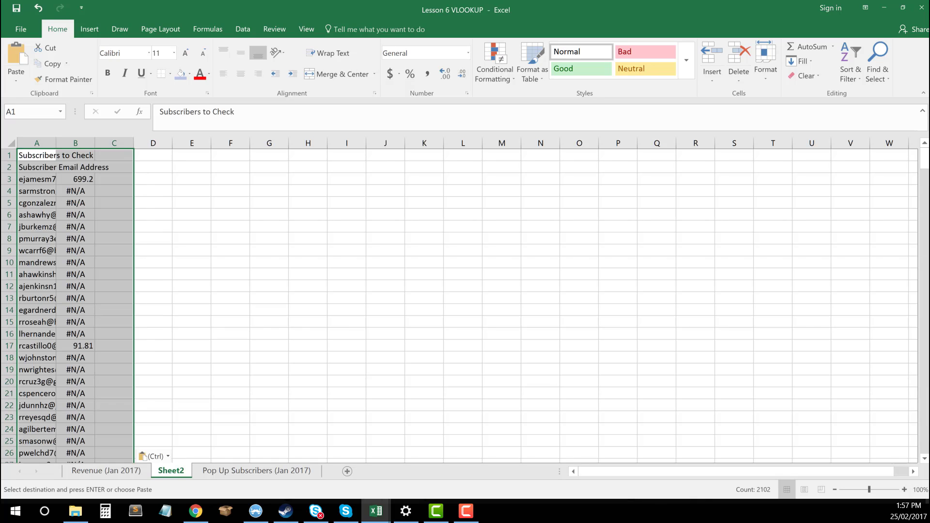
Step: Check the pasted lookup results in column B, including B3, for plain values instead of formulas
left_click(238, 261)
left_click(80, 177)
left_click(77, 194)
left_click_drag(70, 216, 62, 182)
left_click(76, 178)
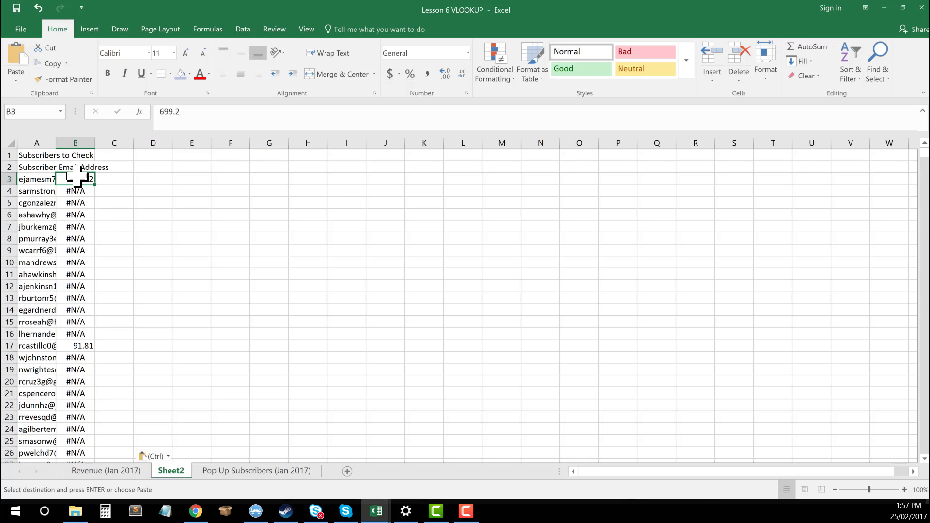
left_click(62, 152)
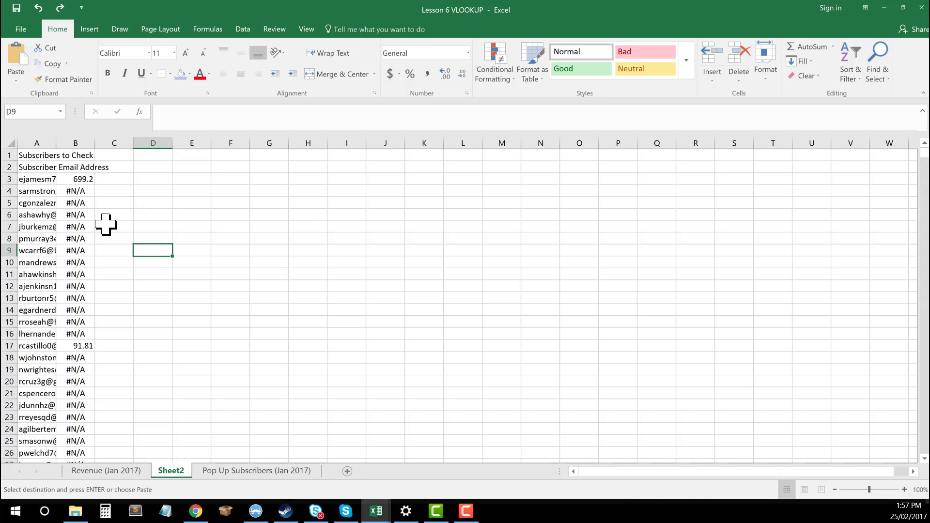
Step: Delete the "Subscribers to Check" title row from Sheet2
right_click(6, 156)
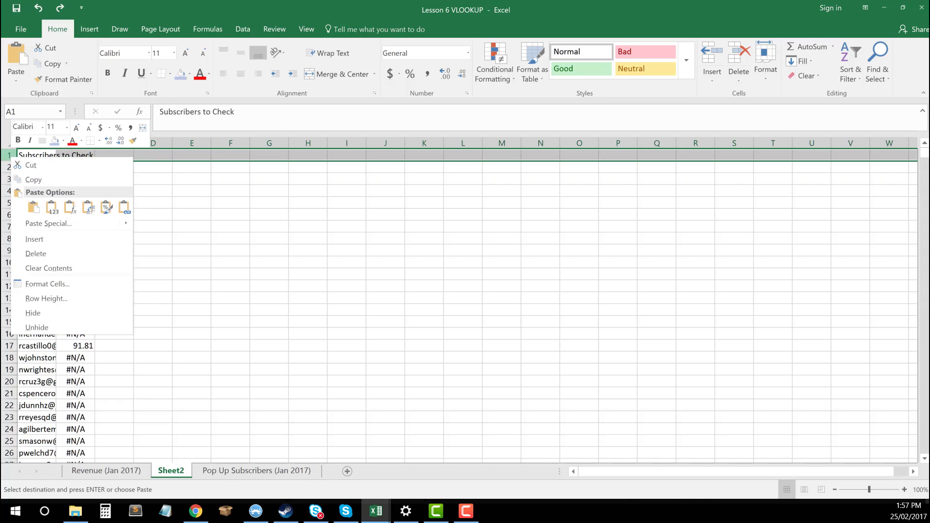
left_click(36, 259)
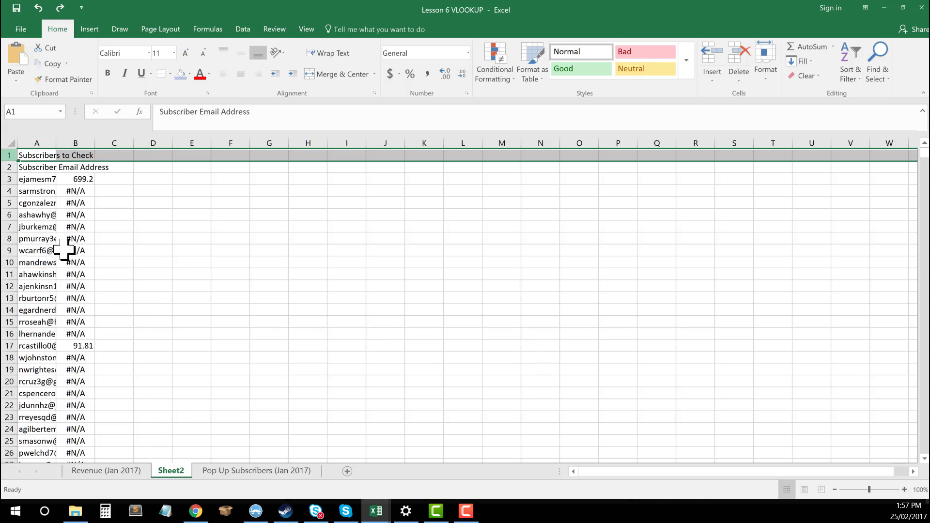
left_click(162, 251)
left_click(75, 238)
left_click(70, 214)
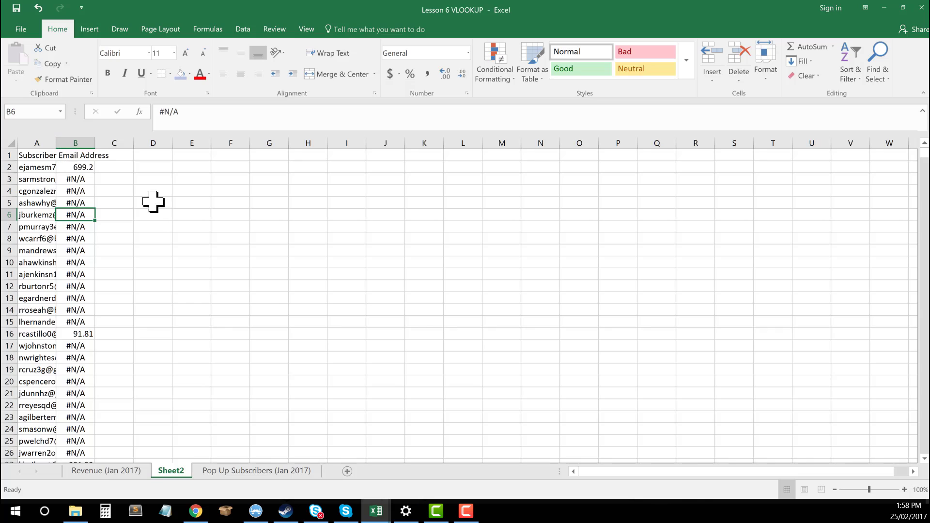
Step: Replace all #N/A entries on Sheet2 with 0
left_click(196, 270)
left_click(127, 180)
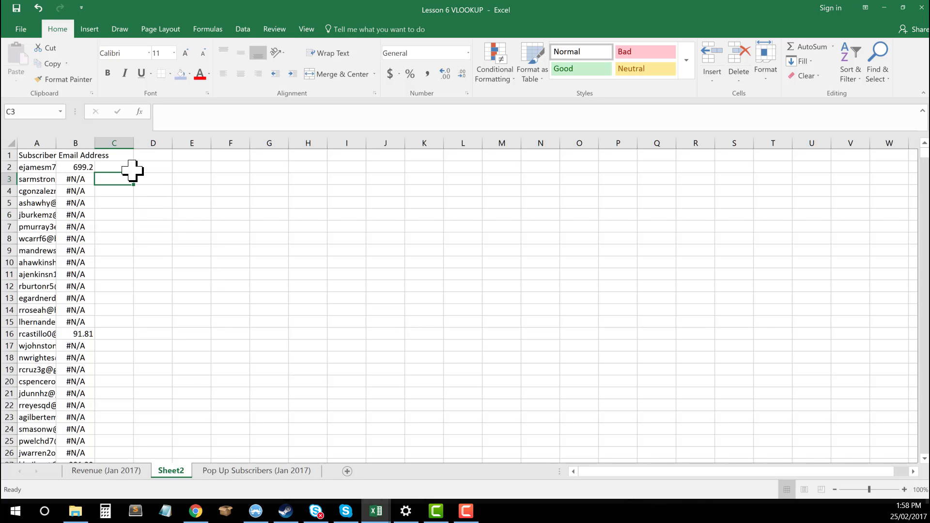
key("ctrl+f")
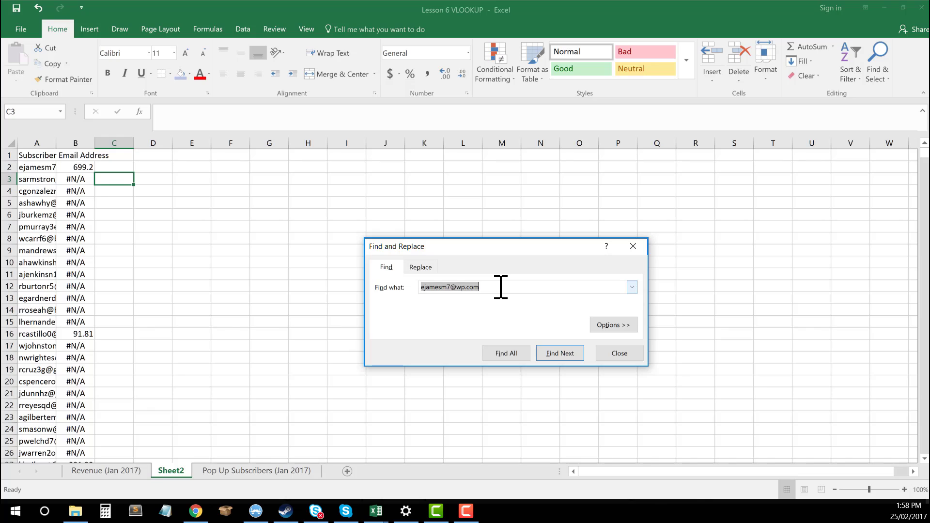
key("BackSpace")
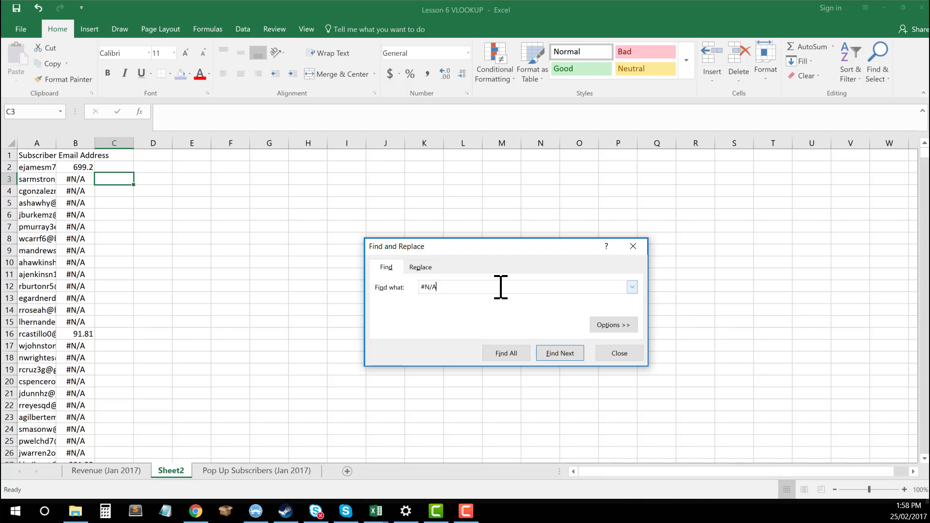
left_click(420, 268)
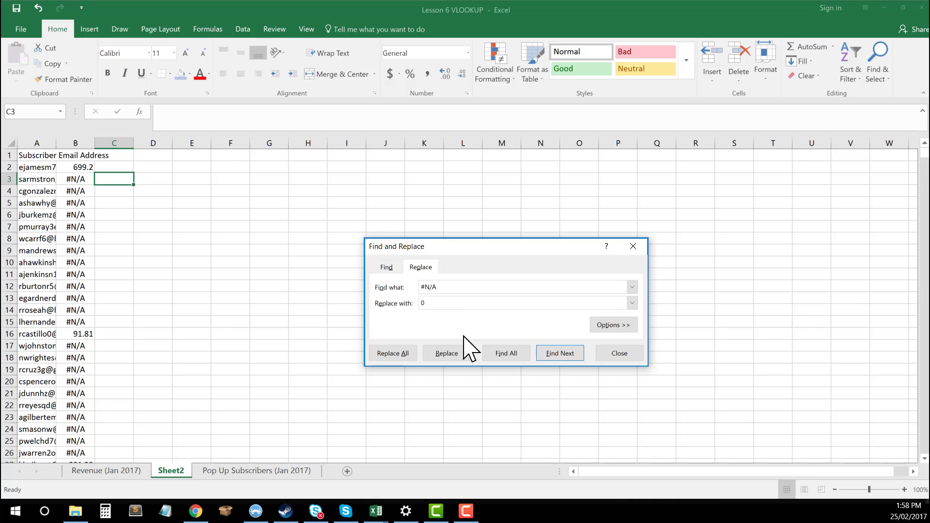
left_click(409, 358)
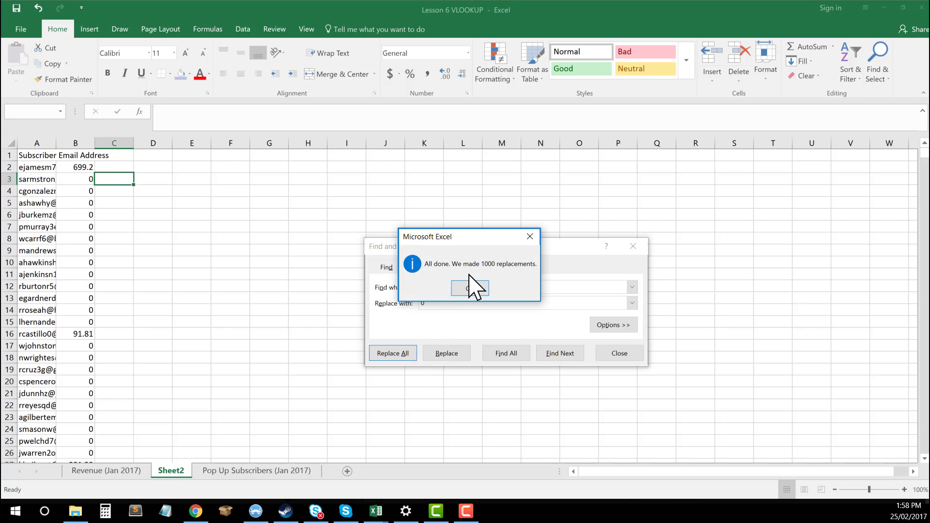
left_click(474, 289)
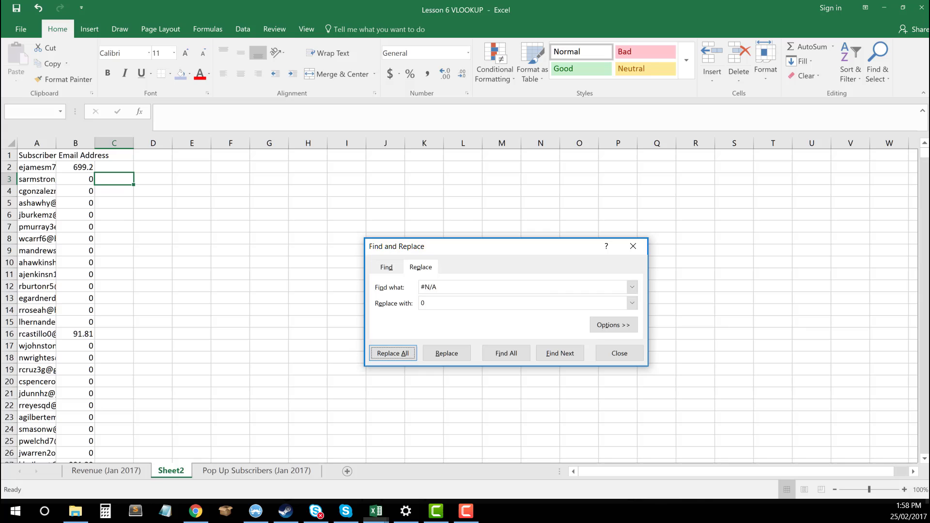
left_click(622, 353)
left_click(644, 348)
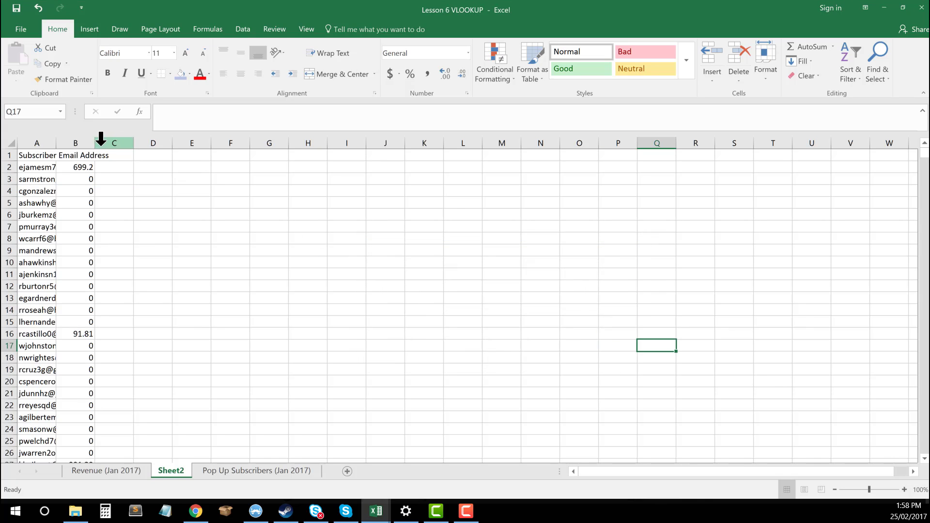
Step: Widen columns A and B to fit the email addresses and enter the header Revenue in B1
left_click_drag(95, 143, 183, 143)
left_click_drag(53, 139, 130, 143)
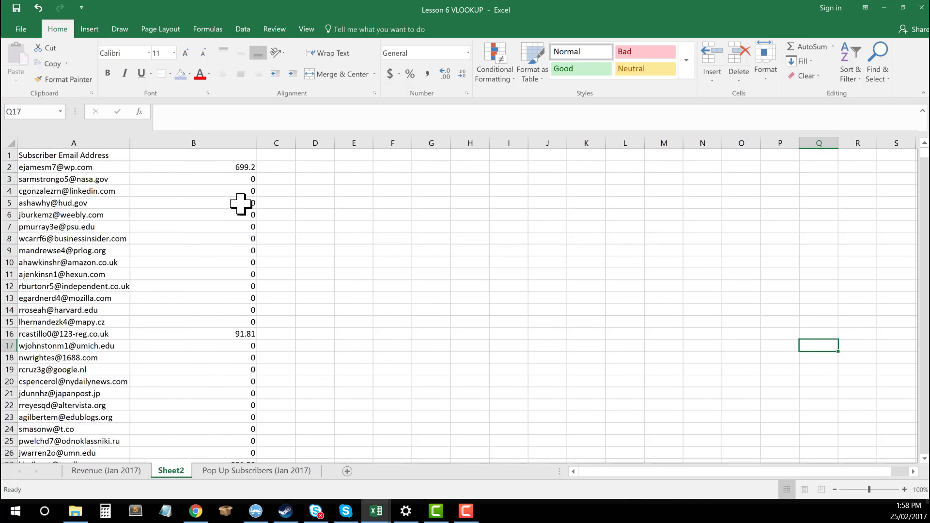
left_click(237, 214)
left_click(214, 156)
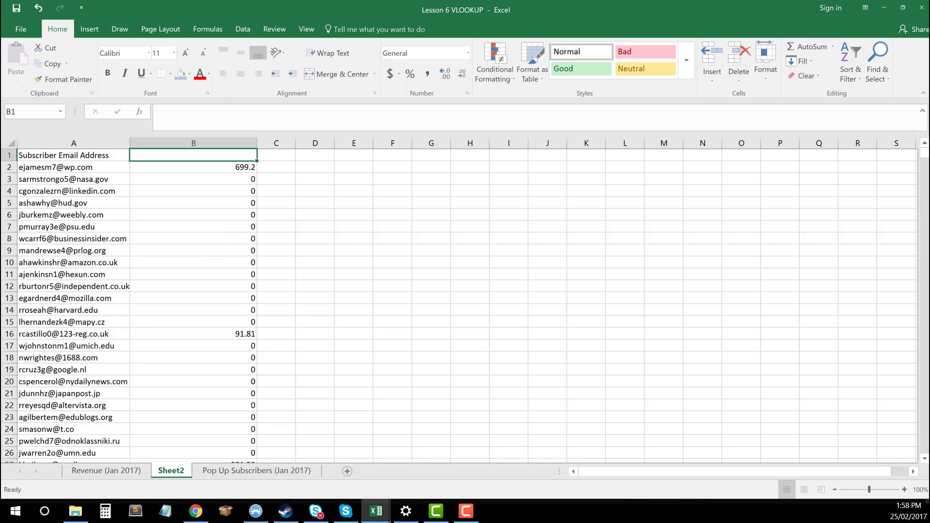
type("Revenue")
key("Return")
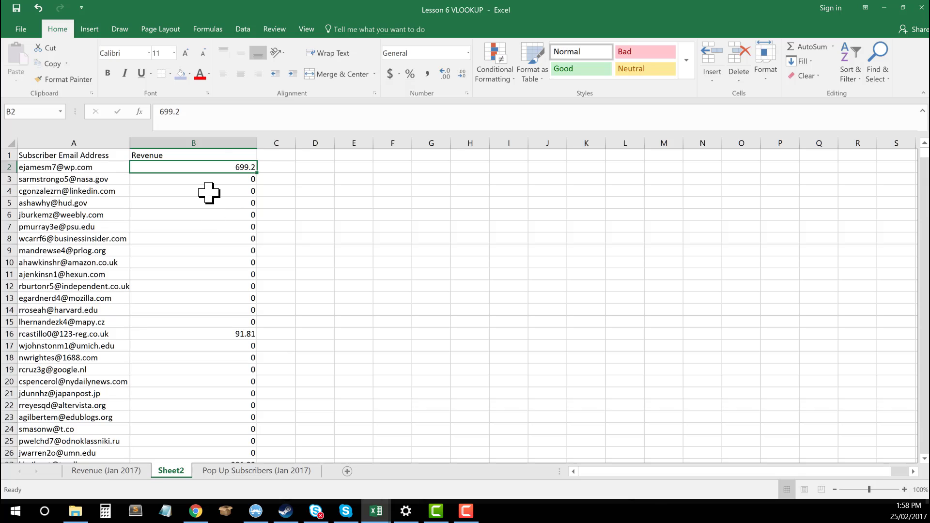
Step: Add filters to columns A:B and filter out the 0 values in the Revenue column
left_click(242, 202)
left_click(234, 167)
left_click(230, 203)
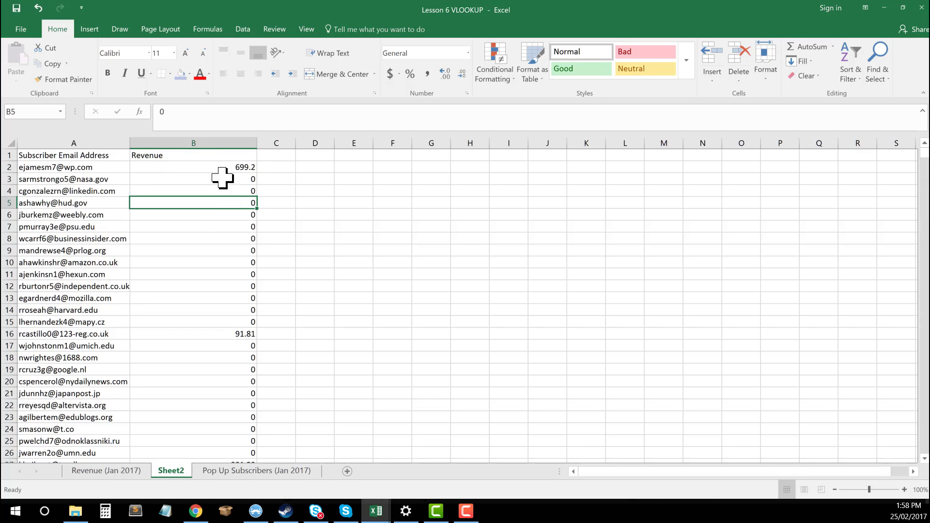
left_click_drag(194, 142, 50, 143)
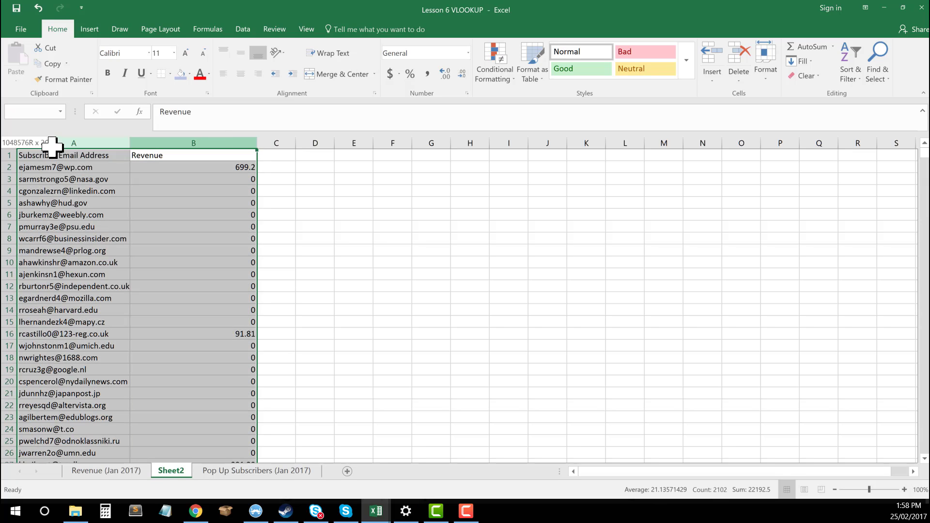
left_click(244, 29)
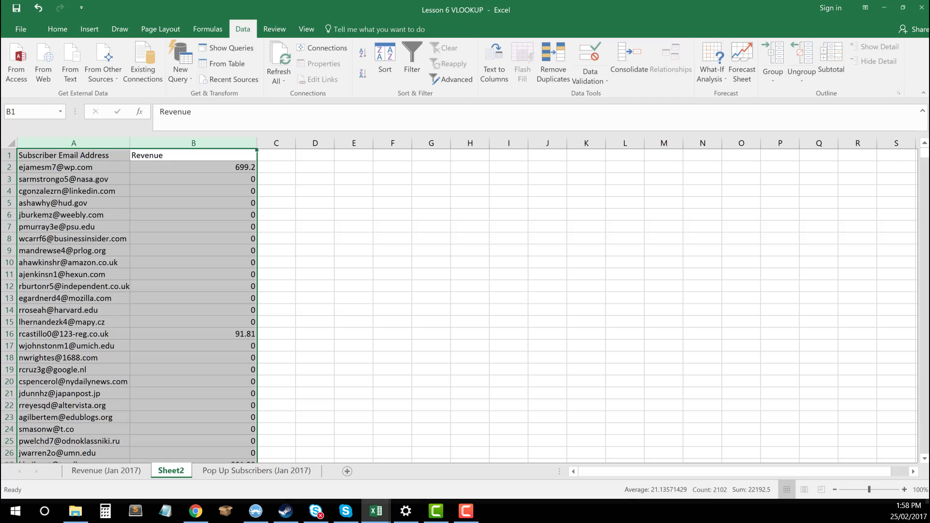
left_click(410, 63)
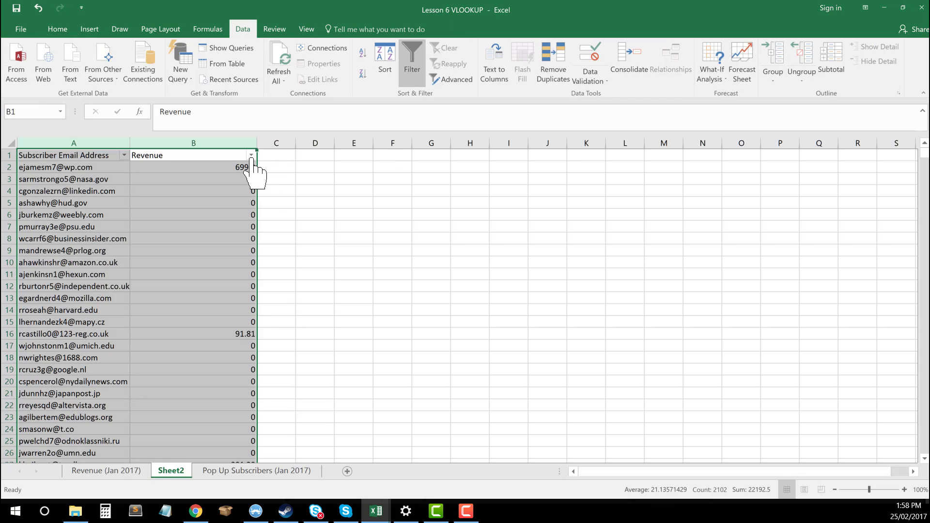
left_click(251, 155)
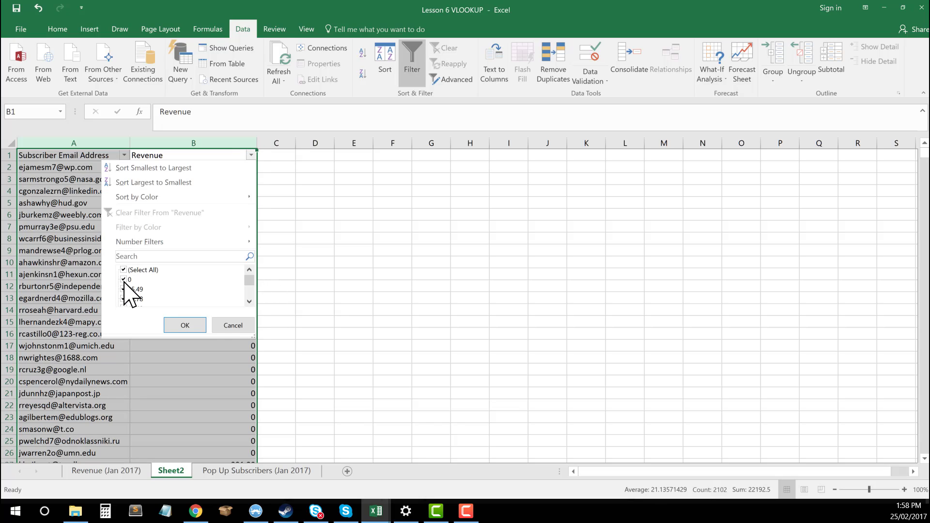
left_click(173, 324)
left_click(342, 284)
Step: Select the filtered revenue values from B2 to B1031 and read their sum
left_click(222, 172)
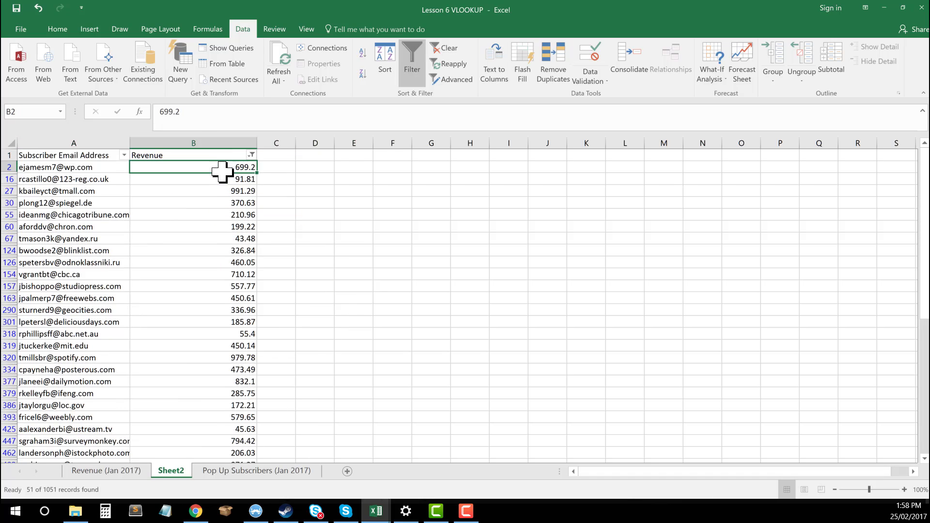
left_click_drag(222, 172, 234, 439)
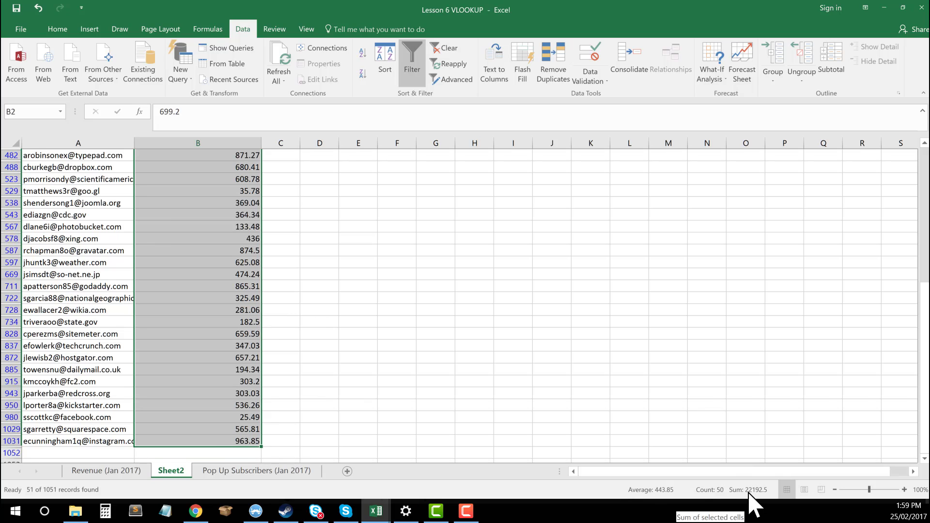
left_click(317, 358)
Step: Total the revenue in B1052 with the formula =SUM(B2:B1031)
scroll(246, 401, "down", 1)
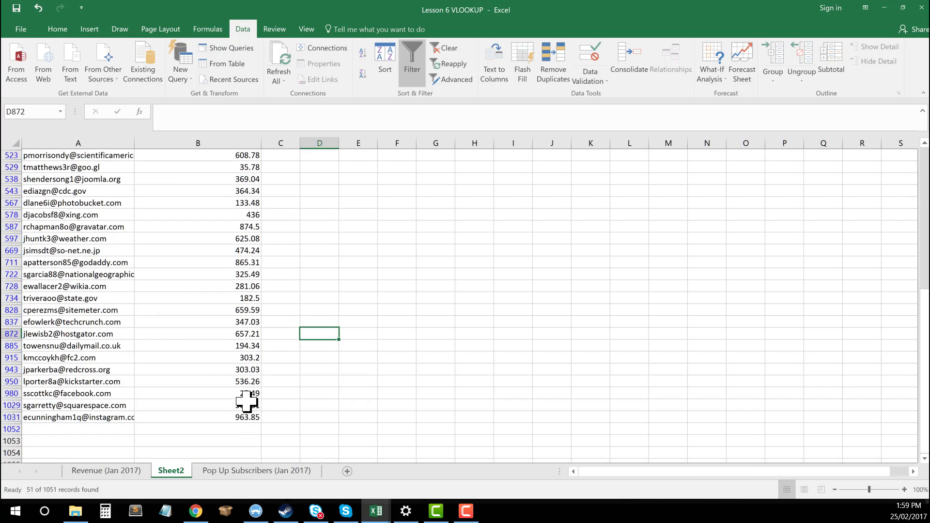
left_click(228, 429)
type("=")
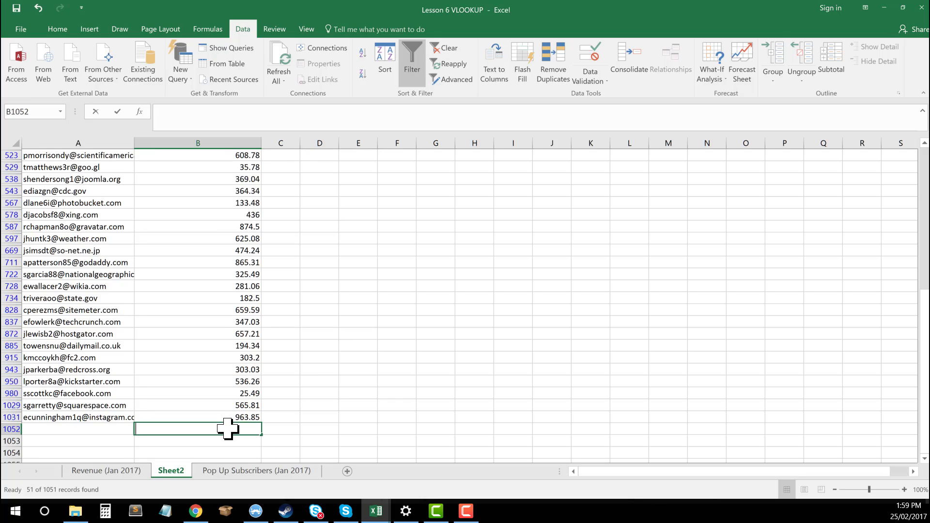
type("sum")
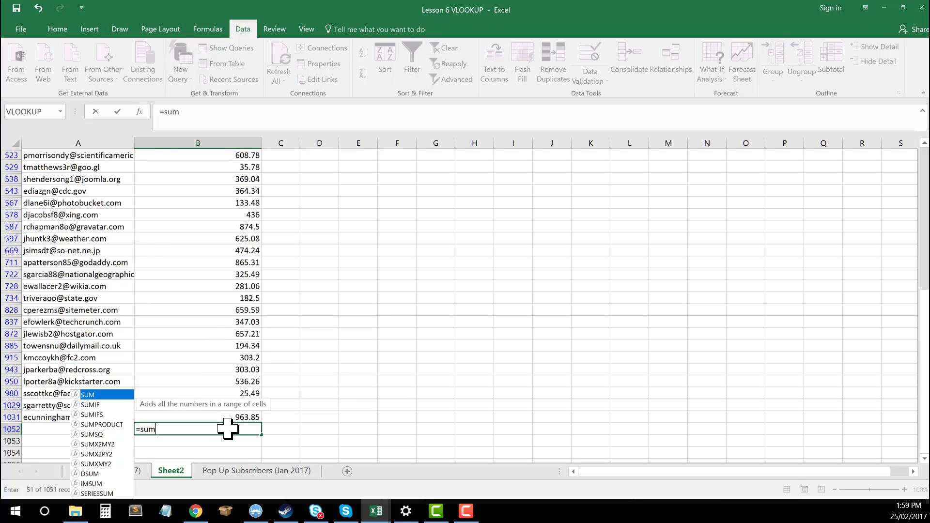
type("(")
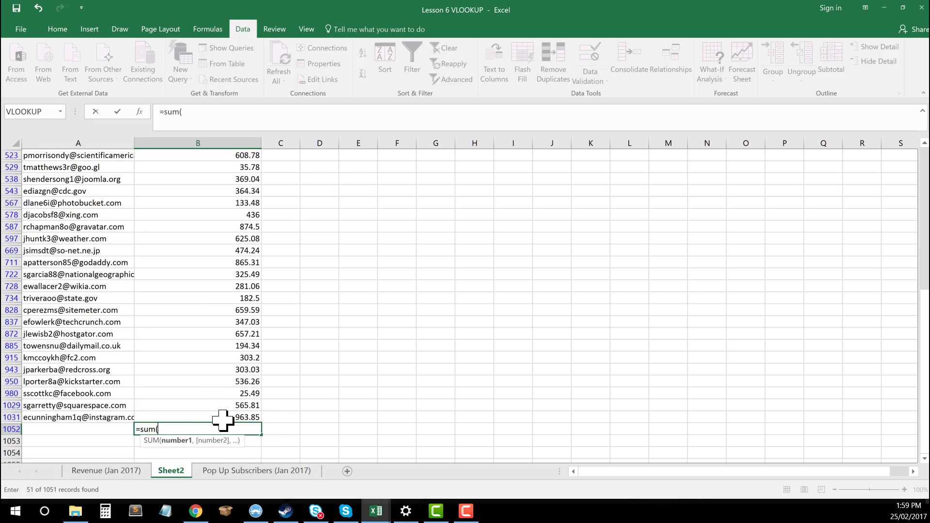
left_click_drag(223, 420, 211, 173)
type(")")
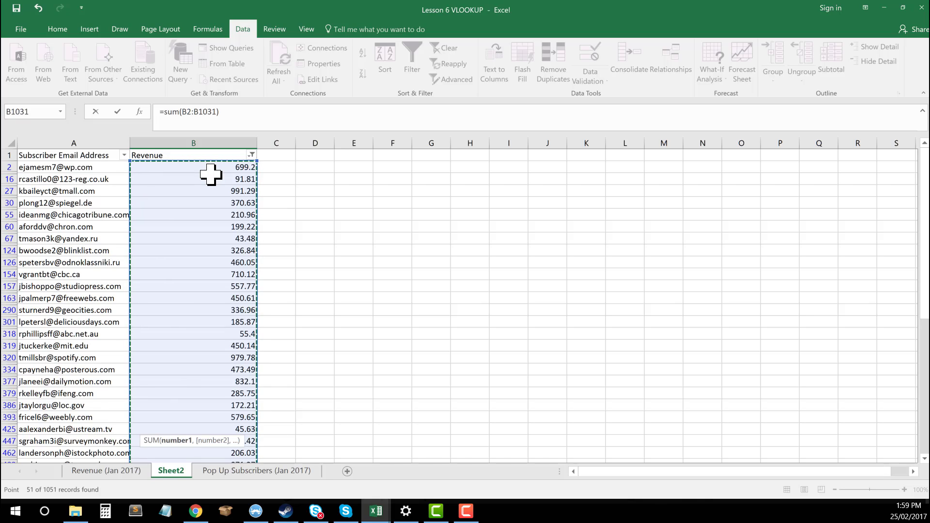
key("Return")
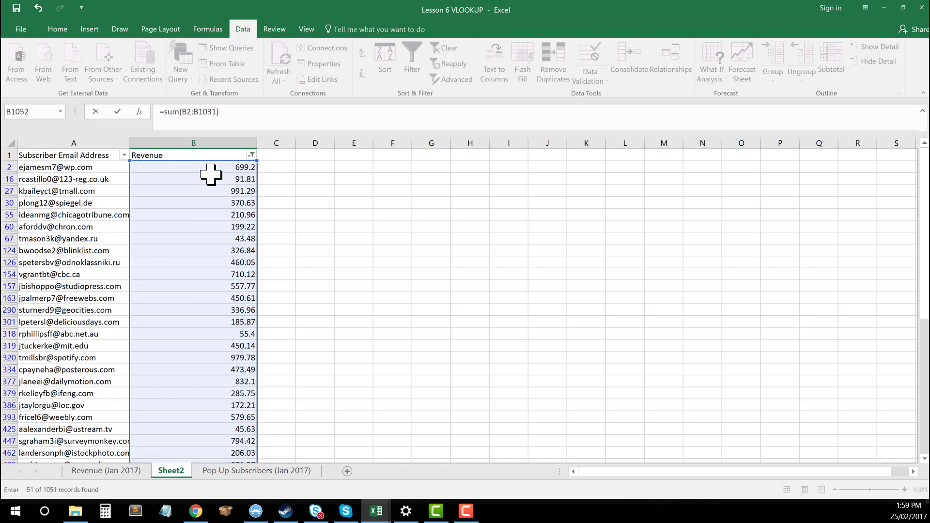
key("Return")
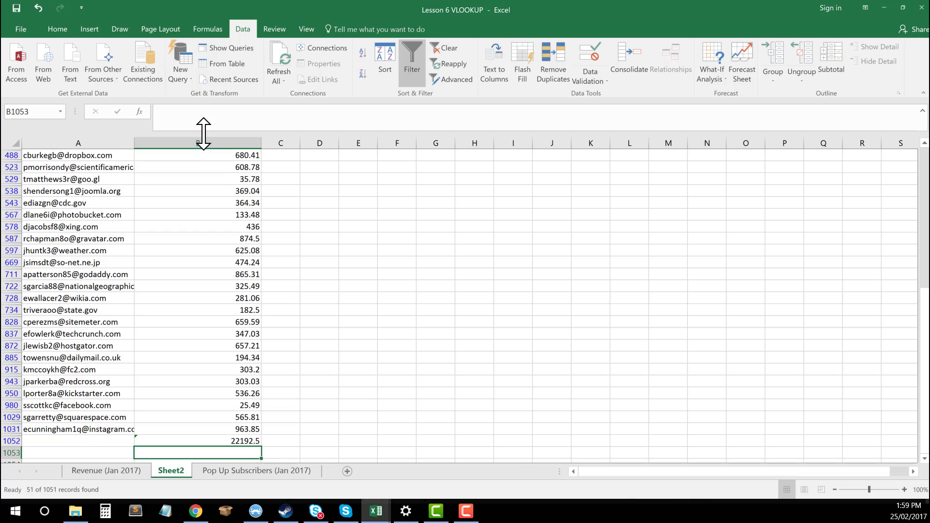
left_click(245, 442)
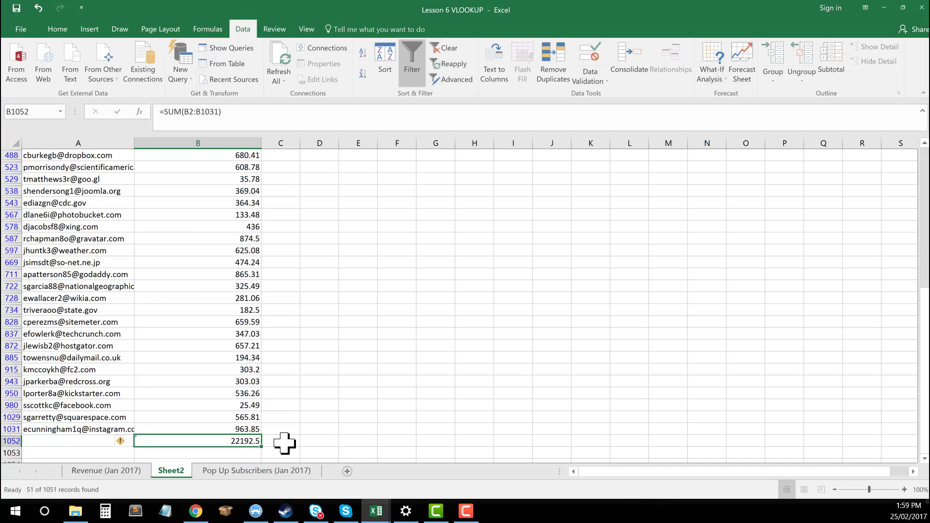
Step: Return to the Revenue (Jan 2017) sheet and inspect the VLOOKUP formula in F3
left_click(116, 472)
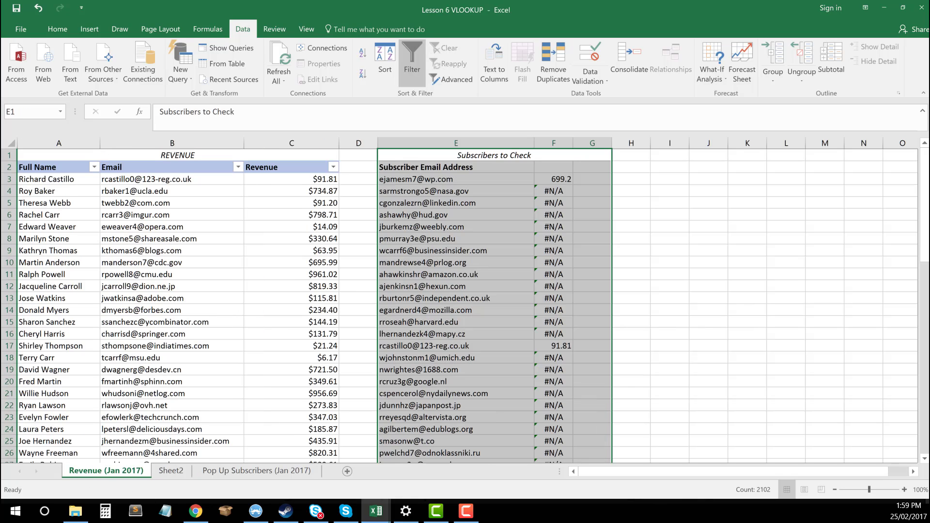
left_click(311, 264)
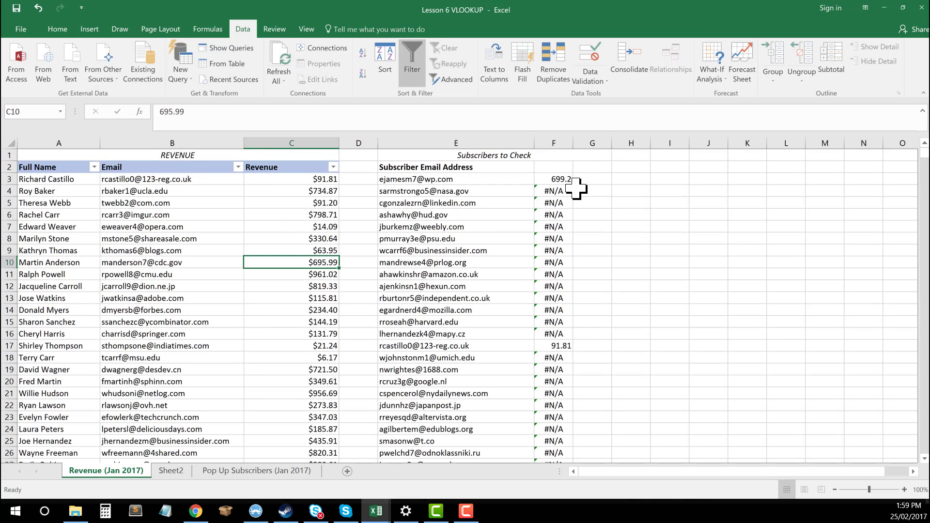
left_click(582, 189)
left_click(562, 179)
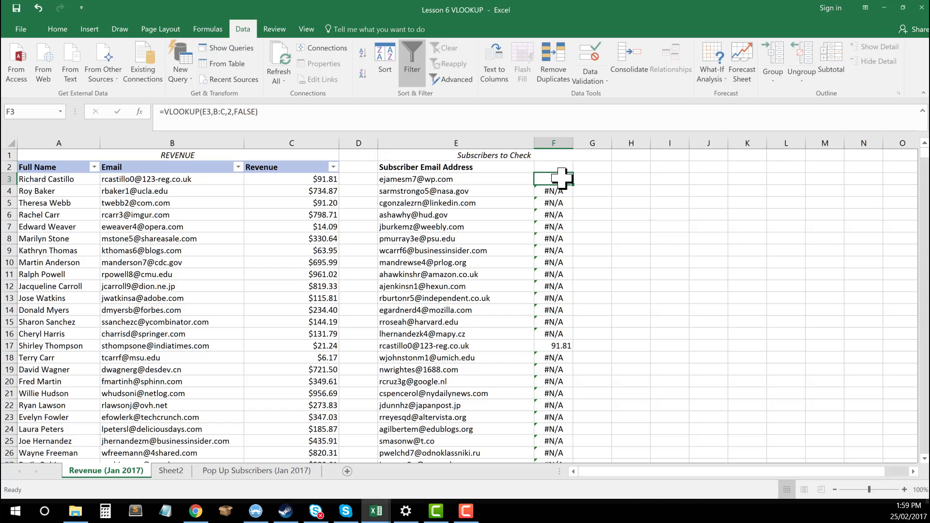